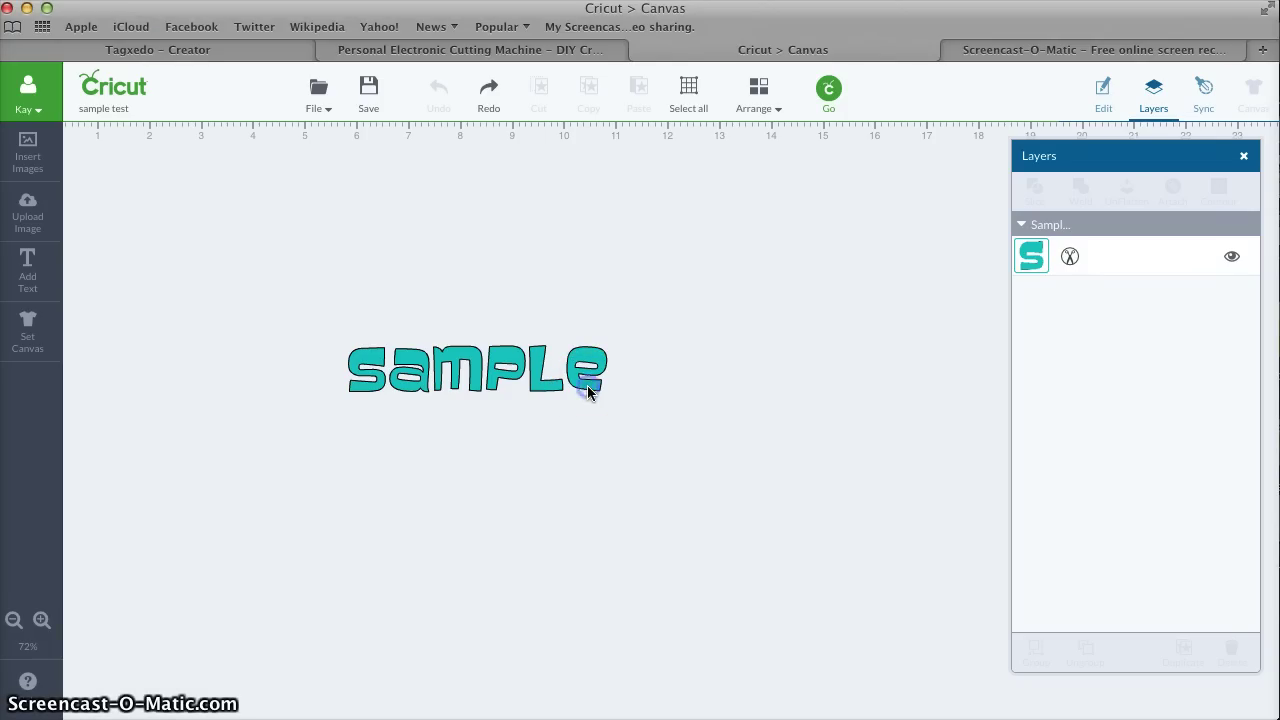
Recolour the SAMPLE text black (#000000) and flatten it into a single print image
click(587, 387)
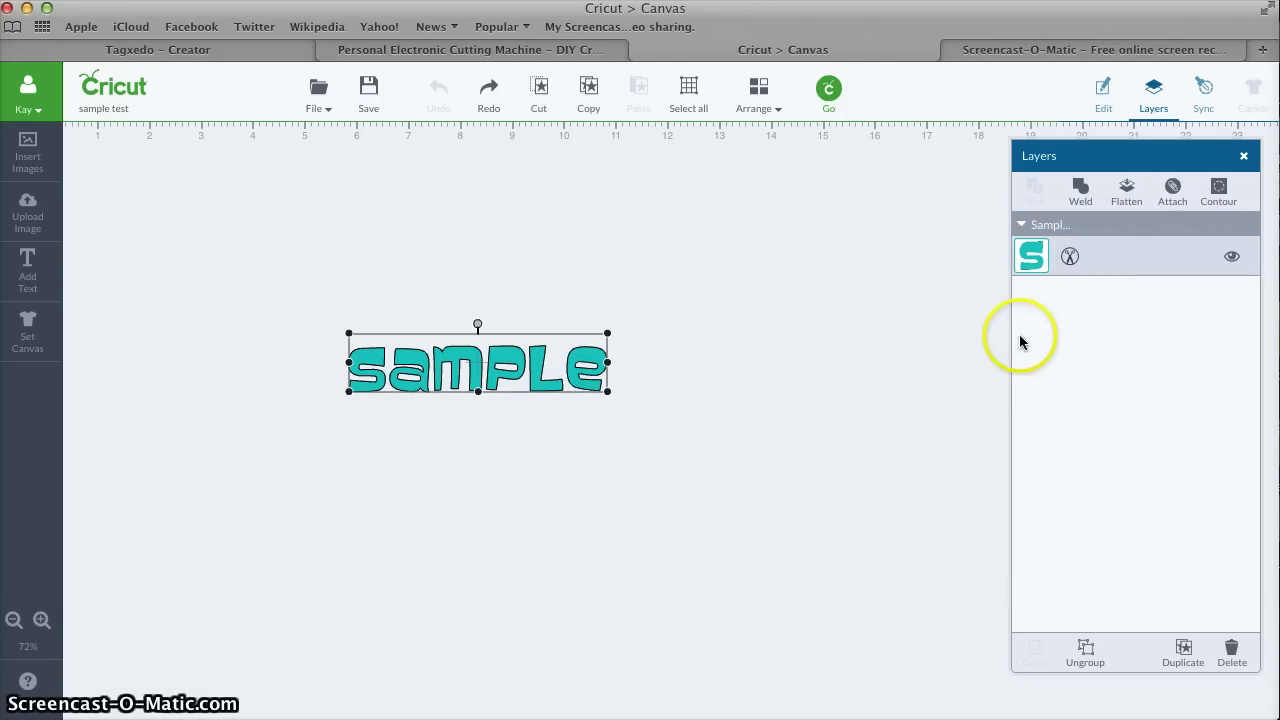
click(1038, 268)
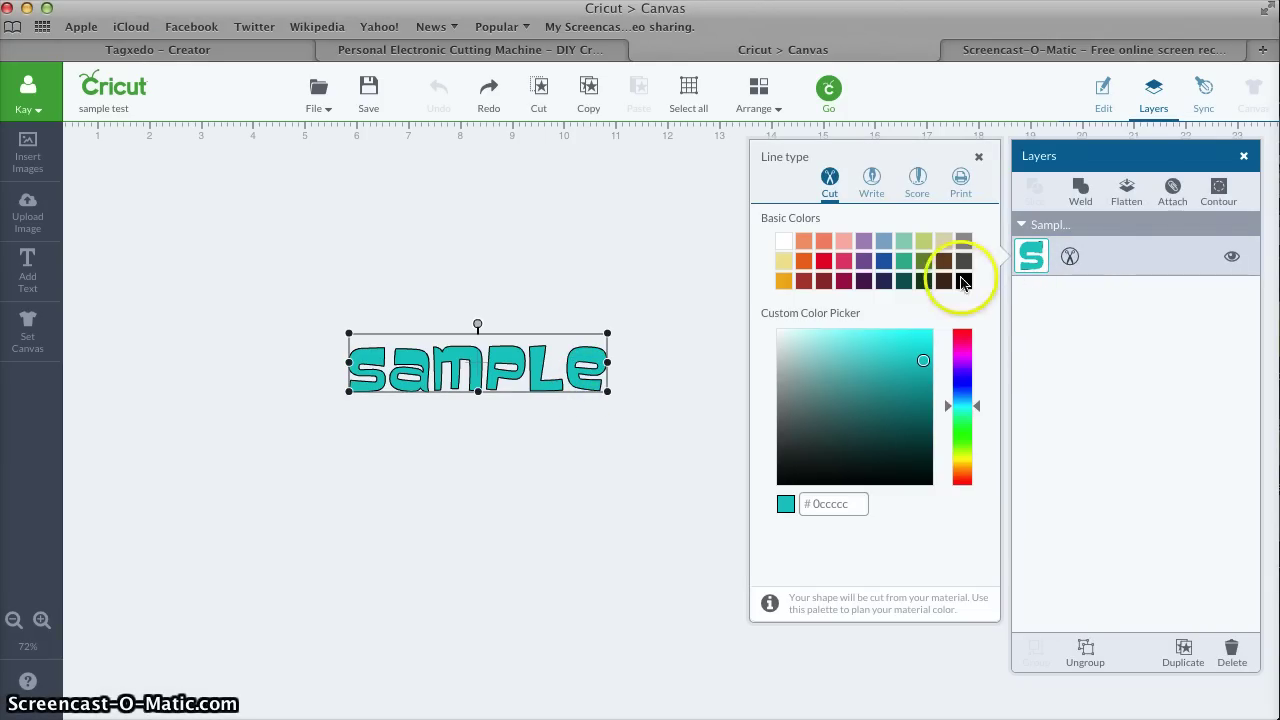
click(963, 283)
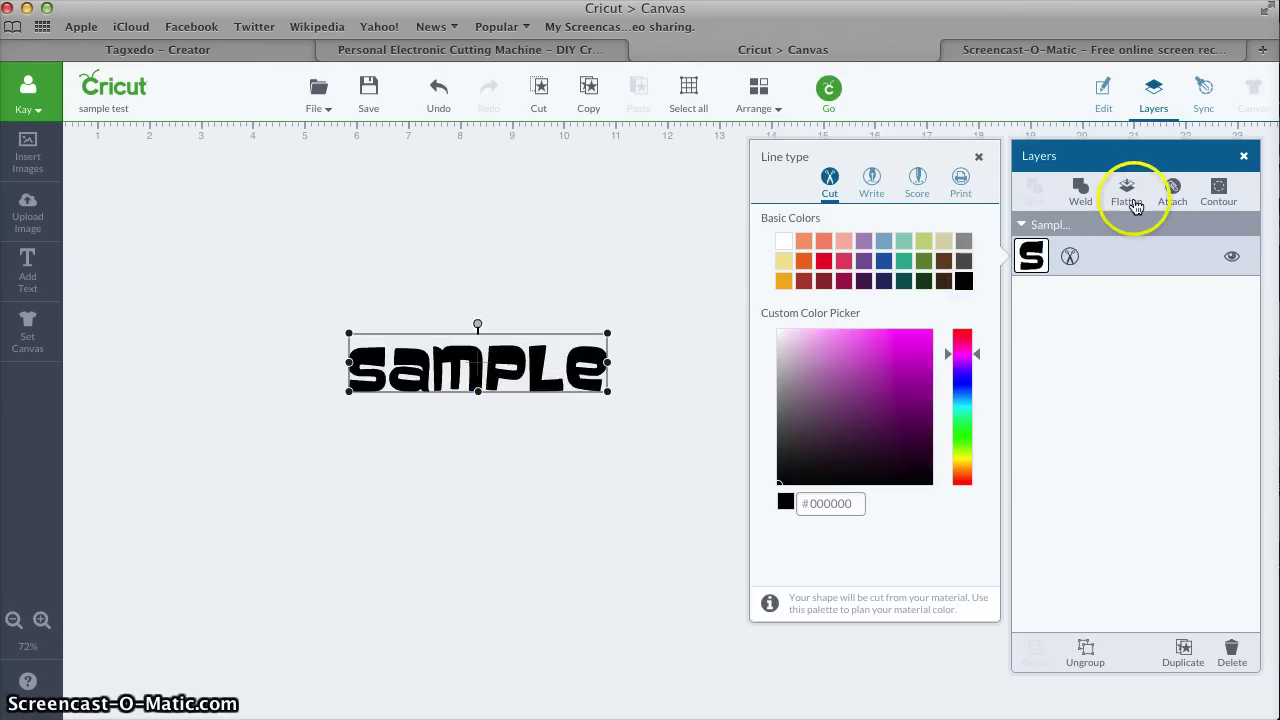
click(1130, 200)
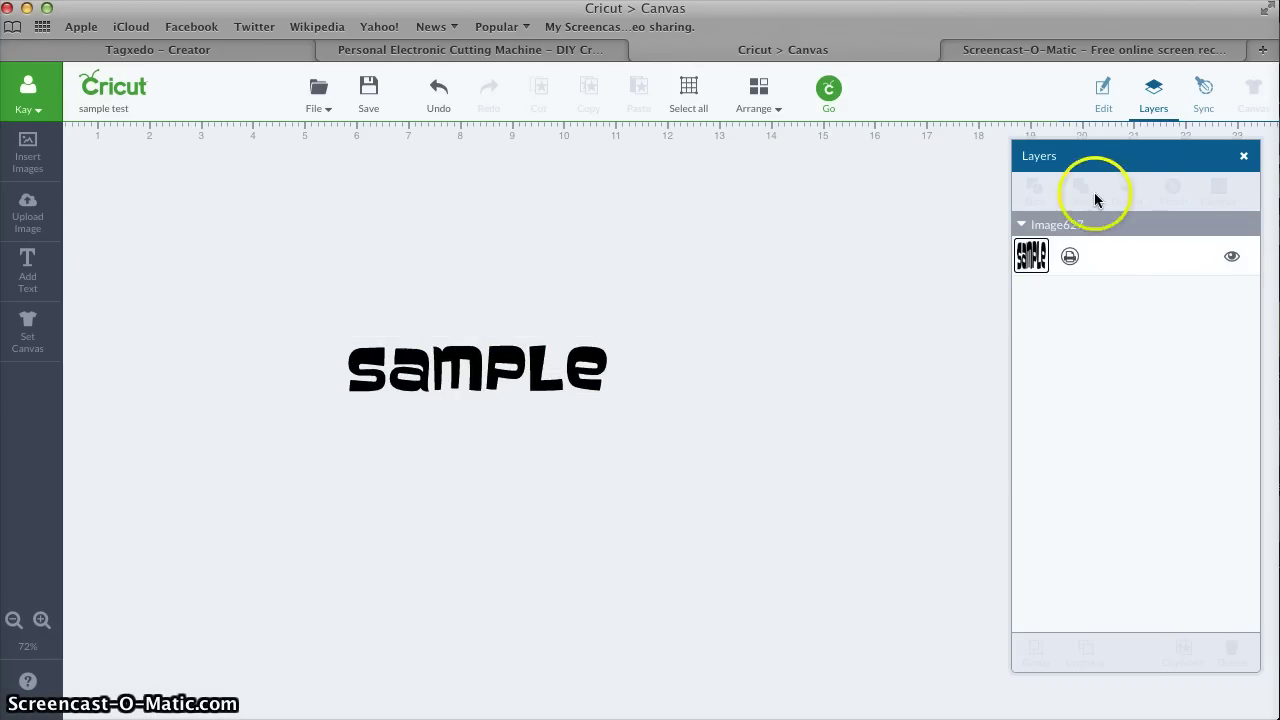
Send the design to Mat Preview and confirm Bleed stays on in the print settings
click(829, 92)
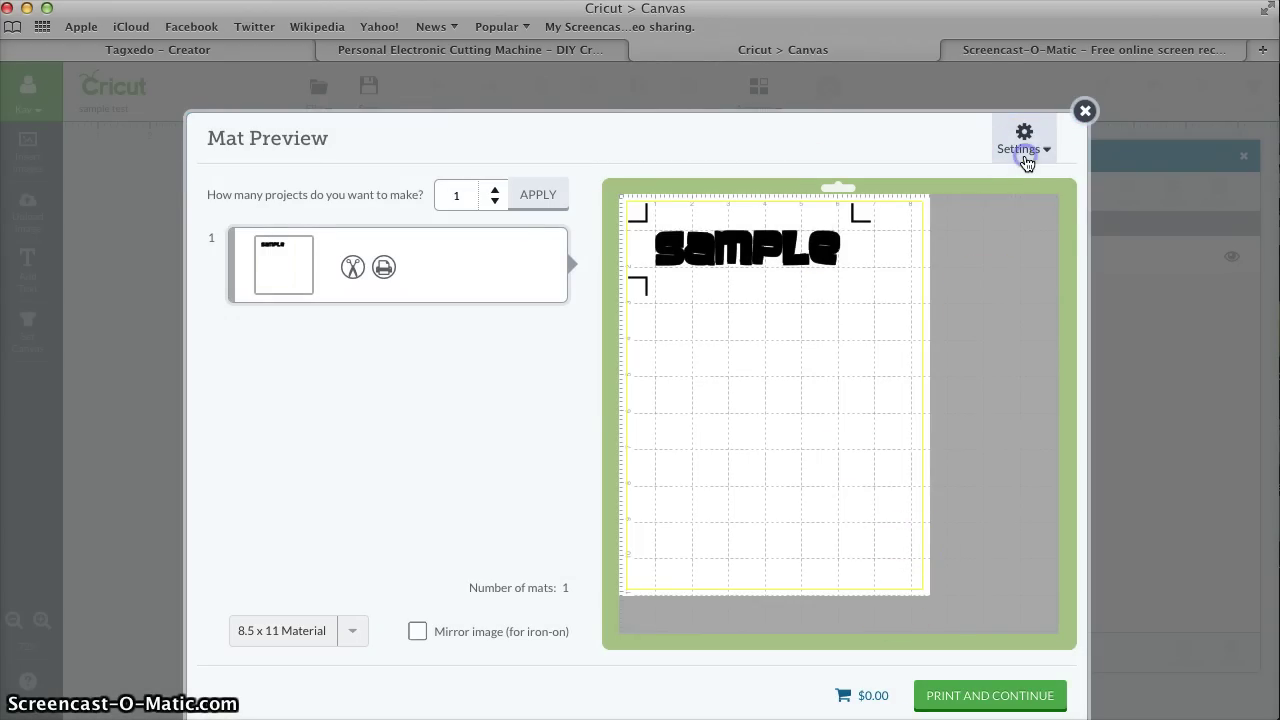
click(1022, 146)
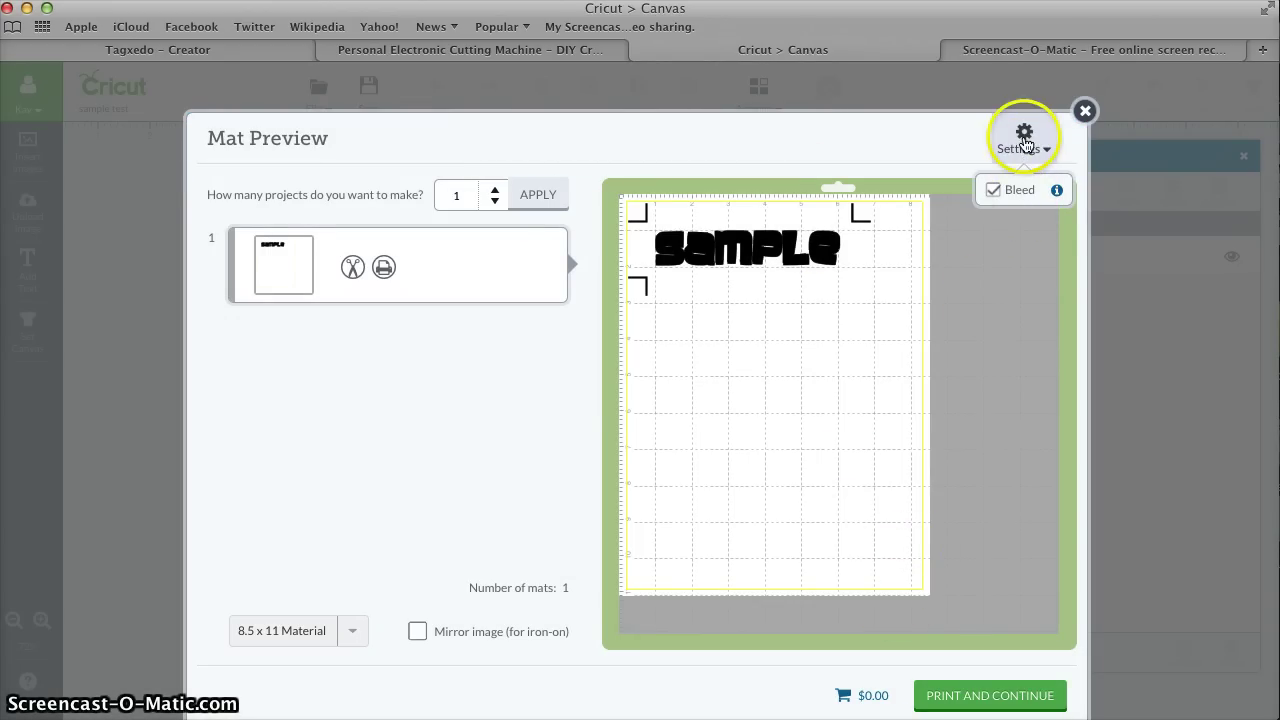
click(1026, 145)
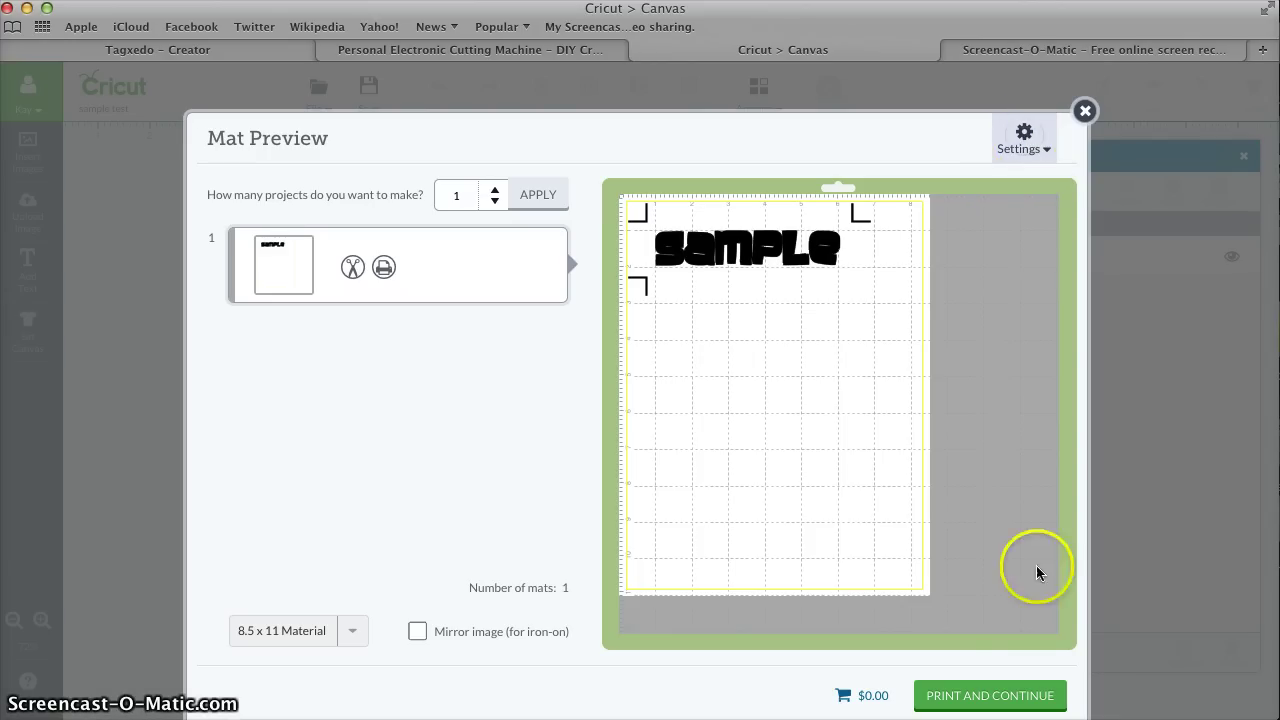
Print the mat to a PDF named 'test1' saved in Downloads
click(997, 698)
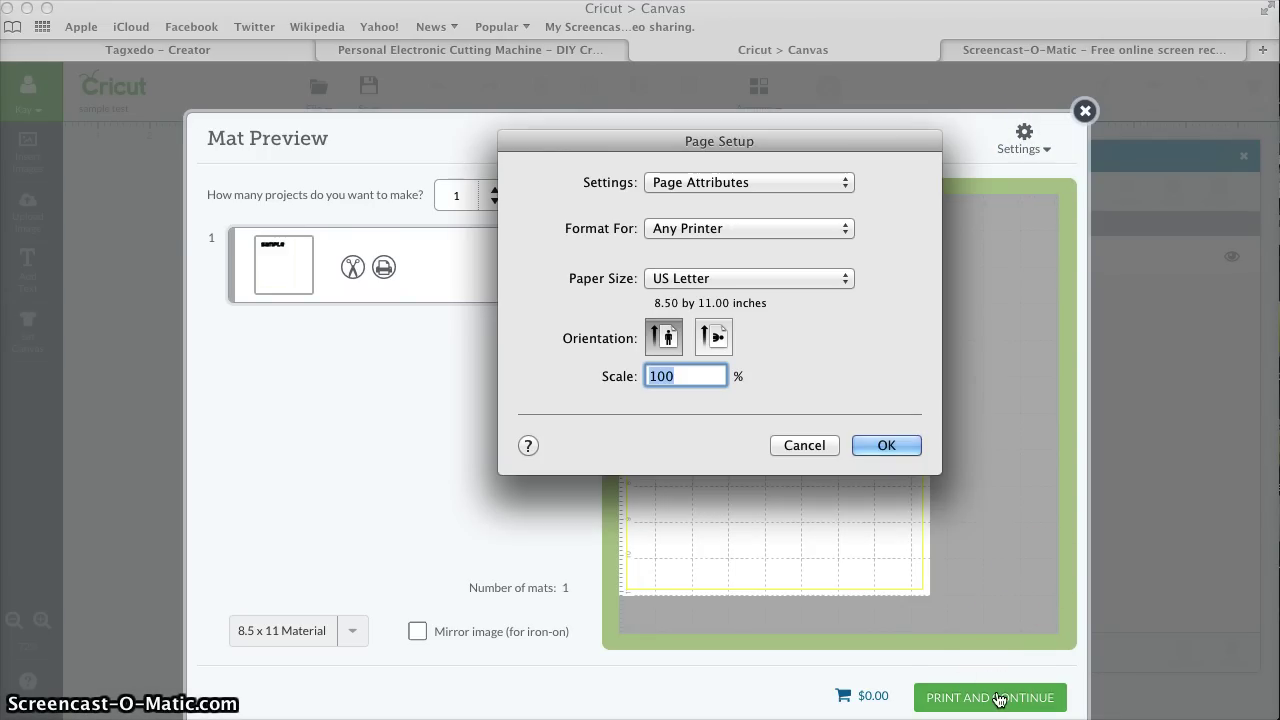
click(886, 449)
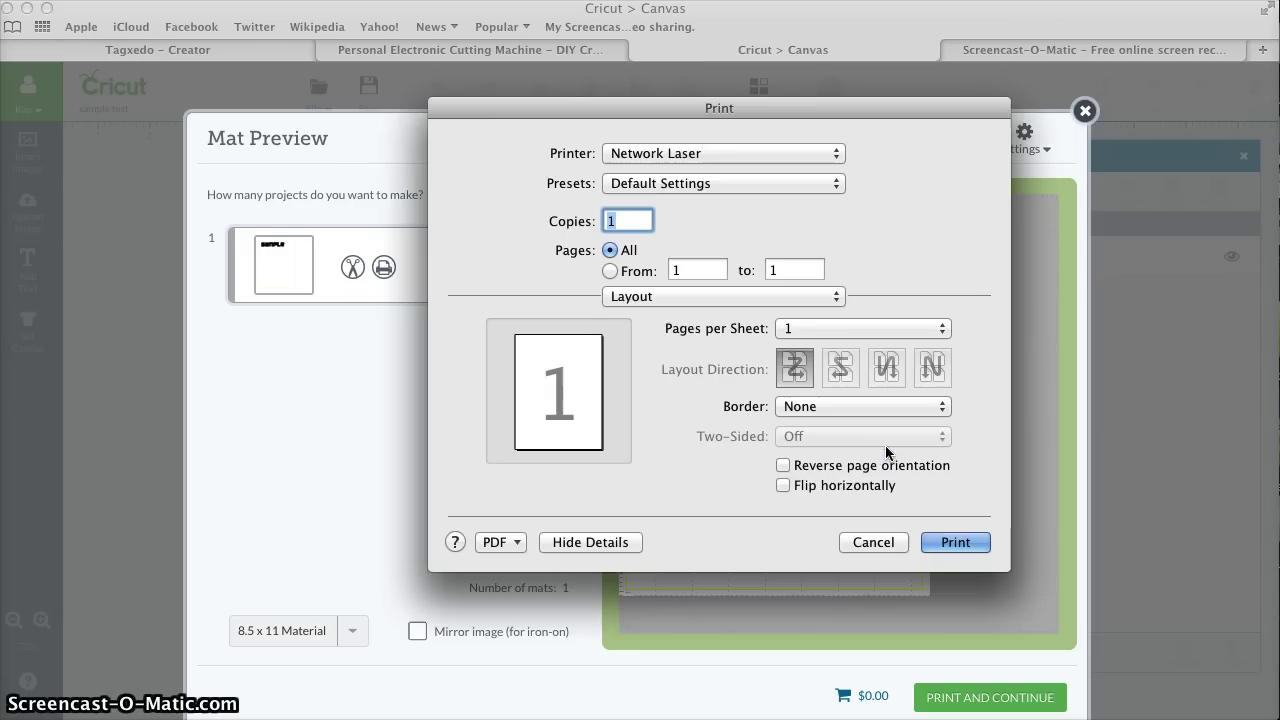
click(516, 545)
click(553, 595)
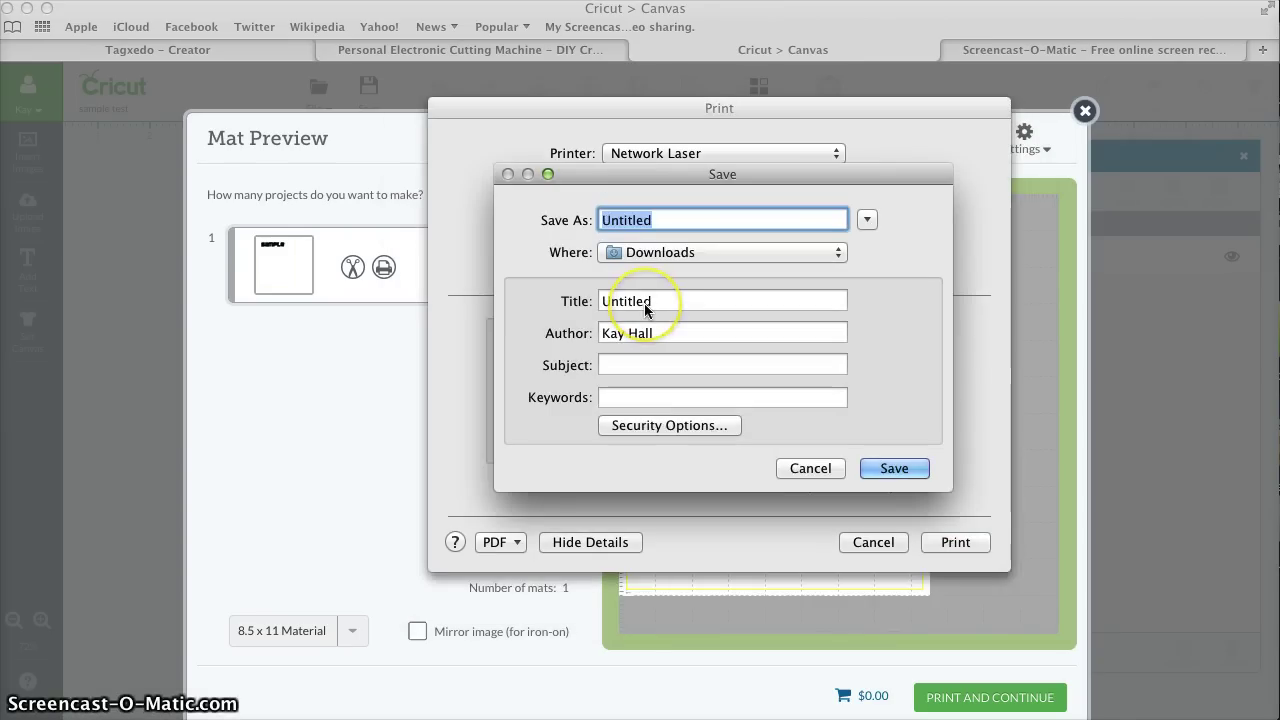
text(test1)
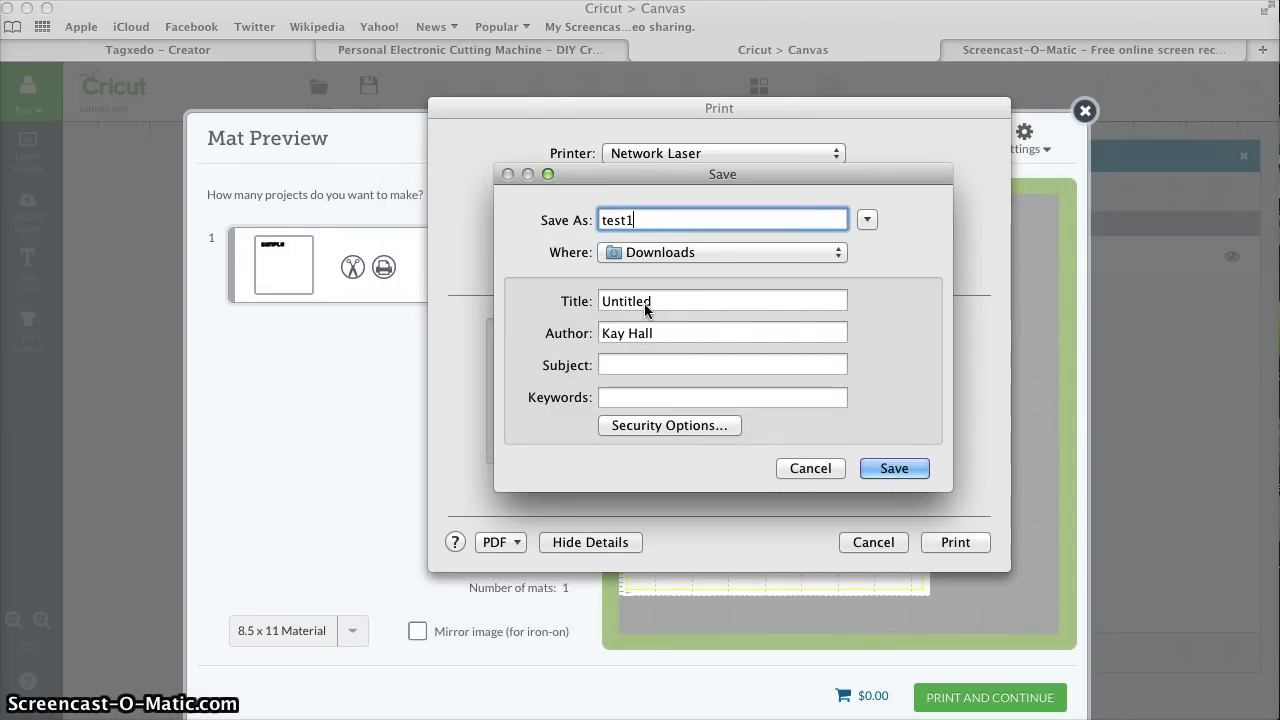
click(888, 467)
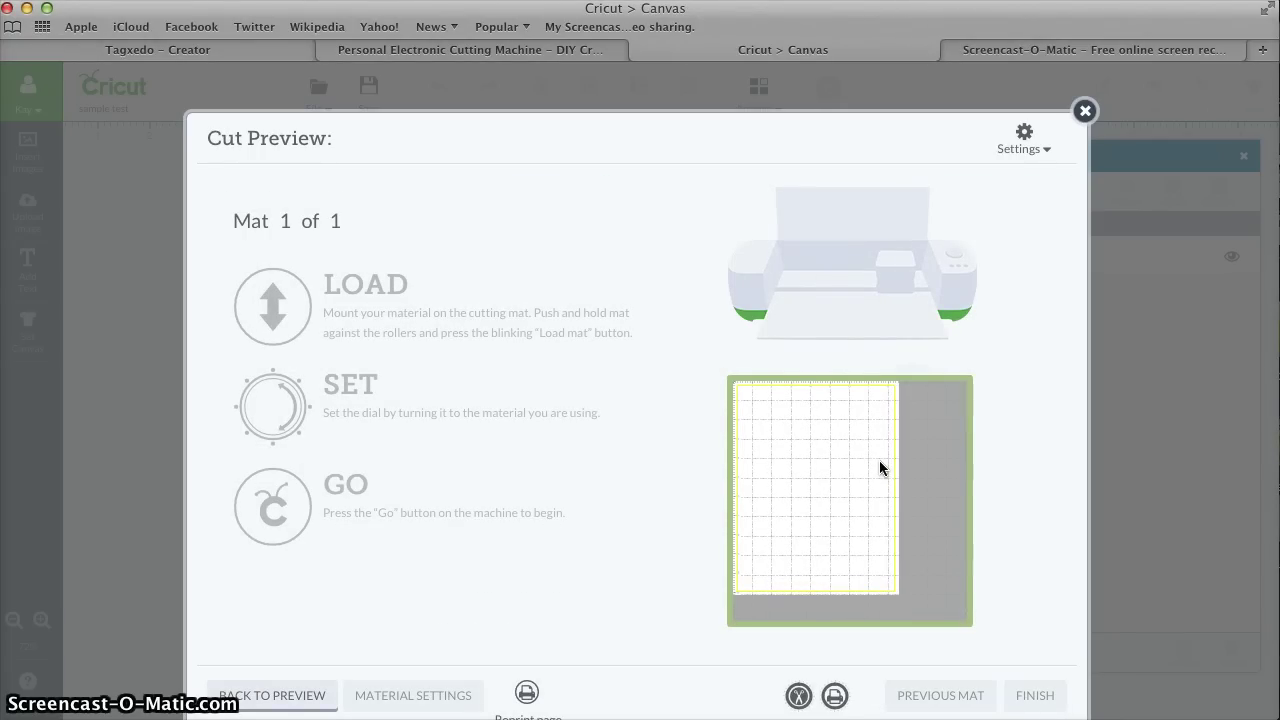
Close the cut steps screen and capture the SAMPLE lettering from test1.pdf in Preview
click(1084, 110)
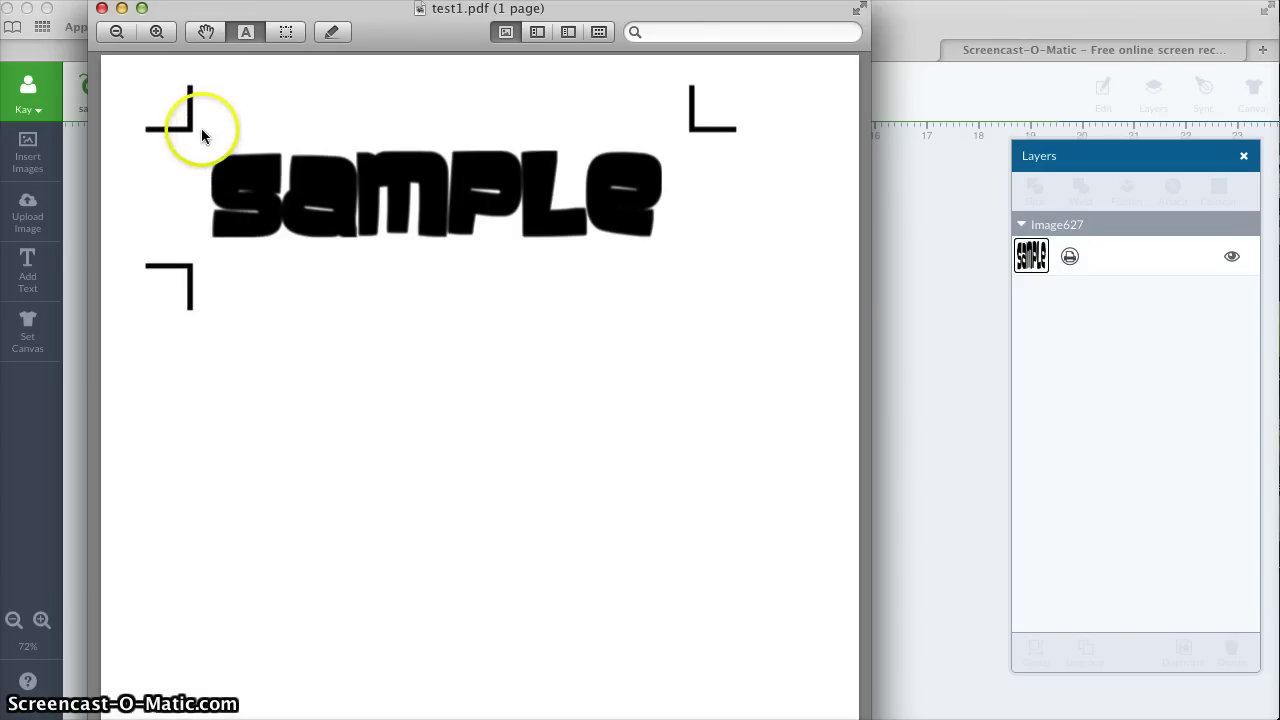
drag(201, 128, 669, 257)
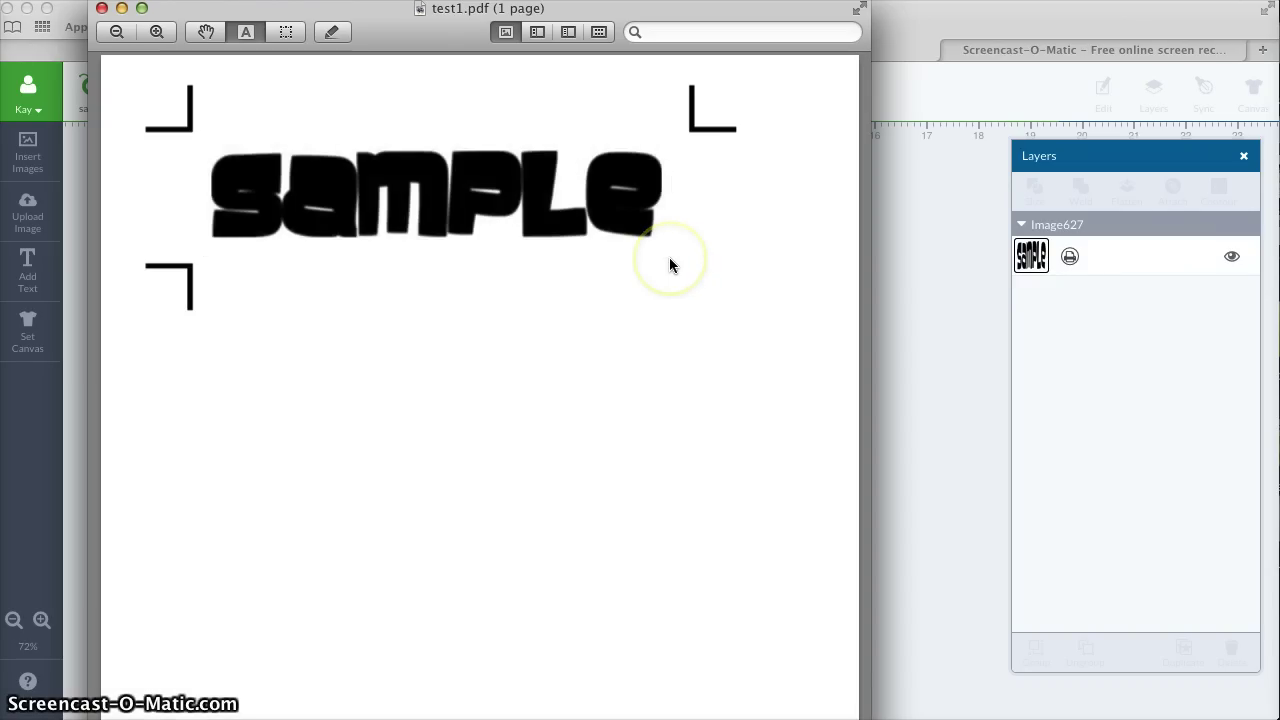
Close the PDF and start a basic image upload in Design Space
click(100, 9)
click(122, 153)
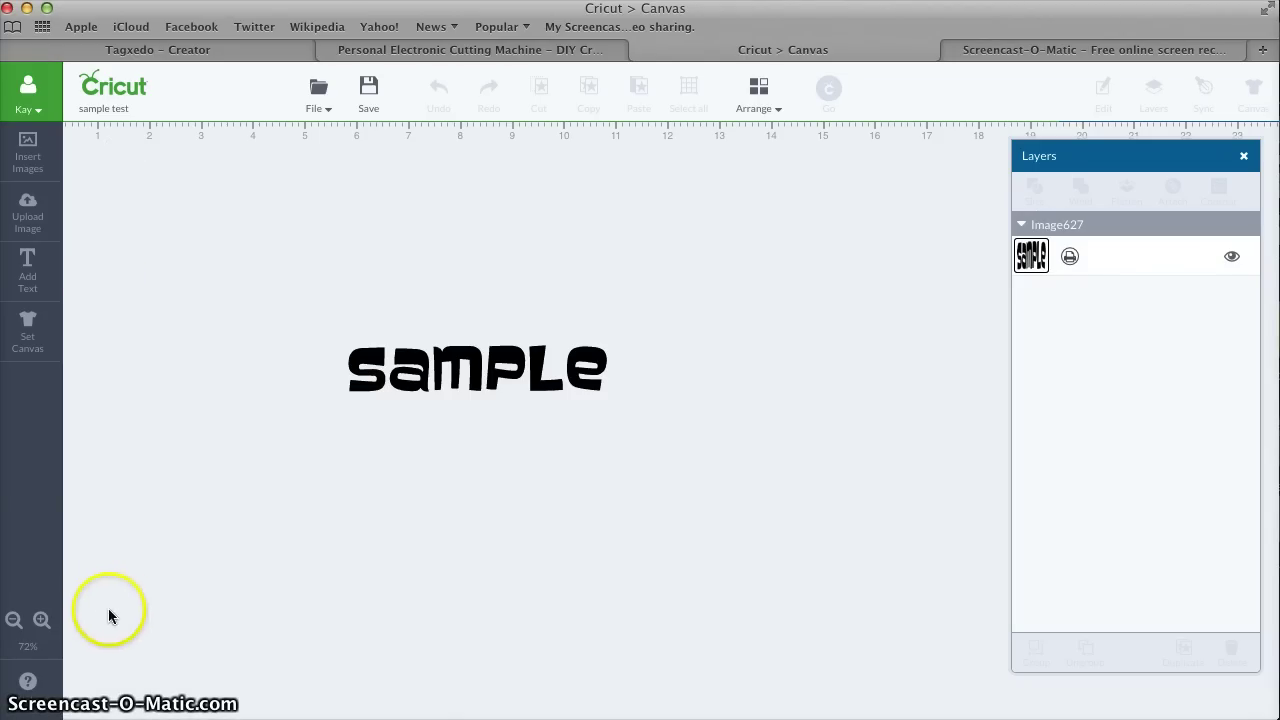
click(31, 218)
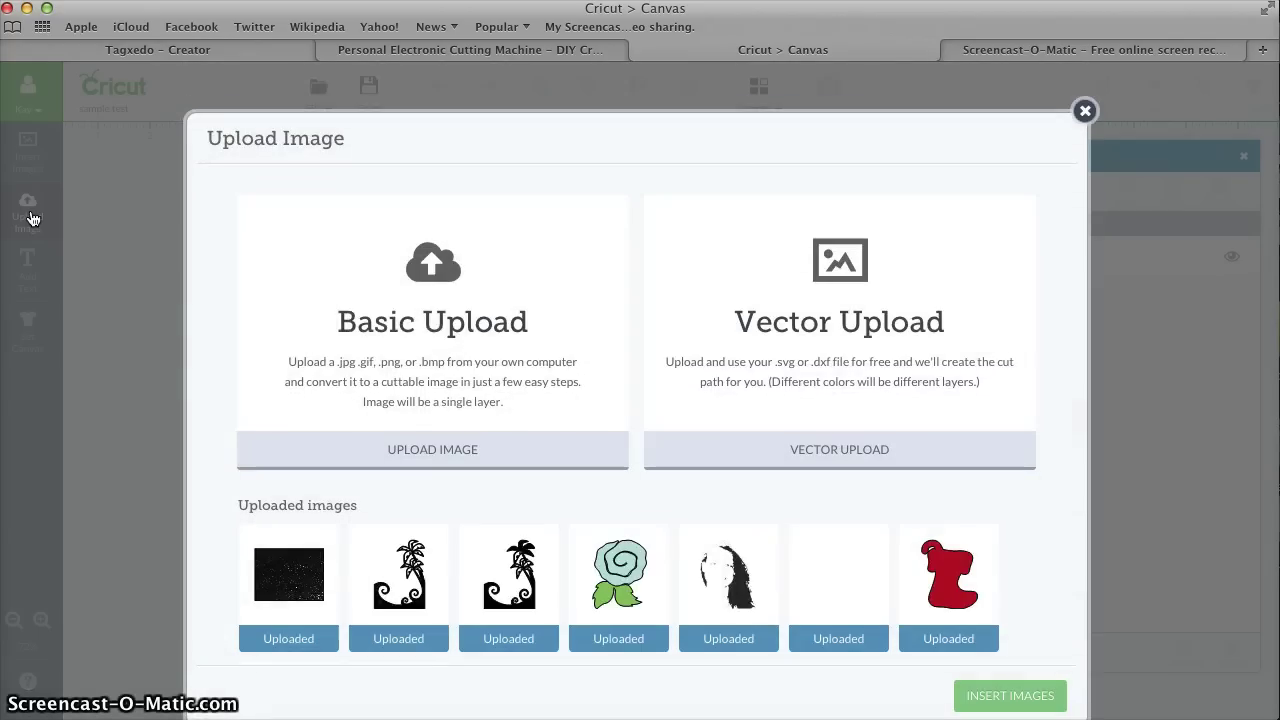
click(306, 446)
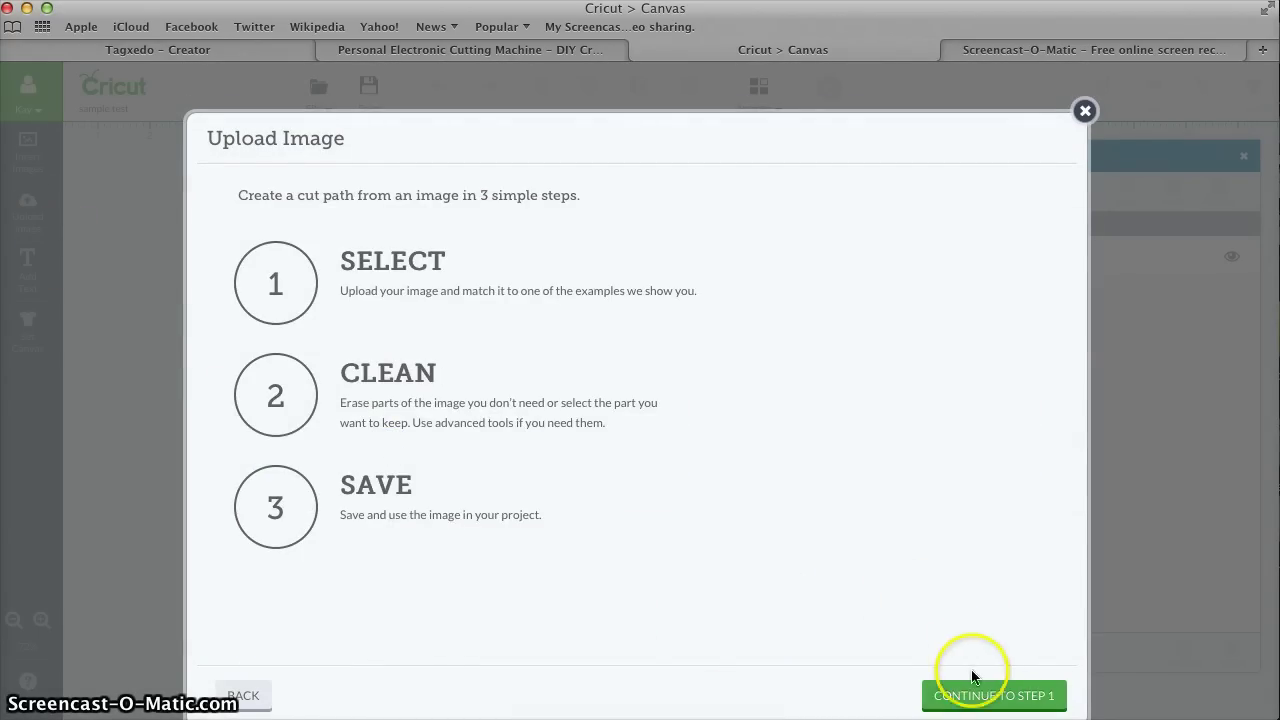
click(975, 698)
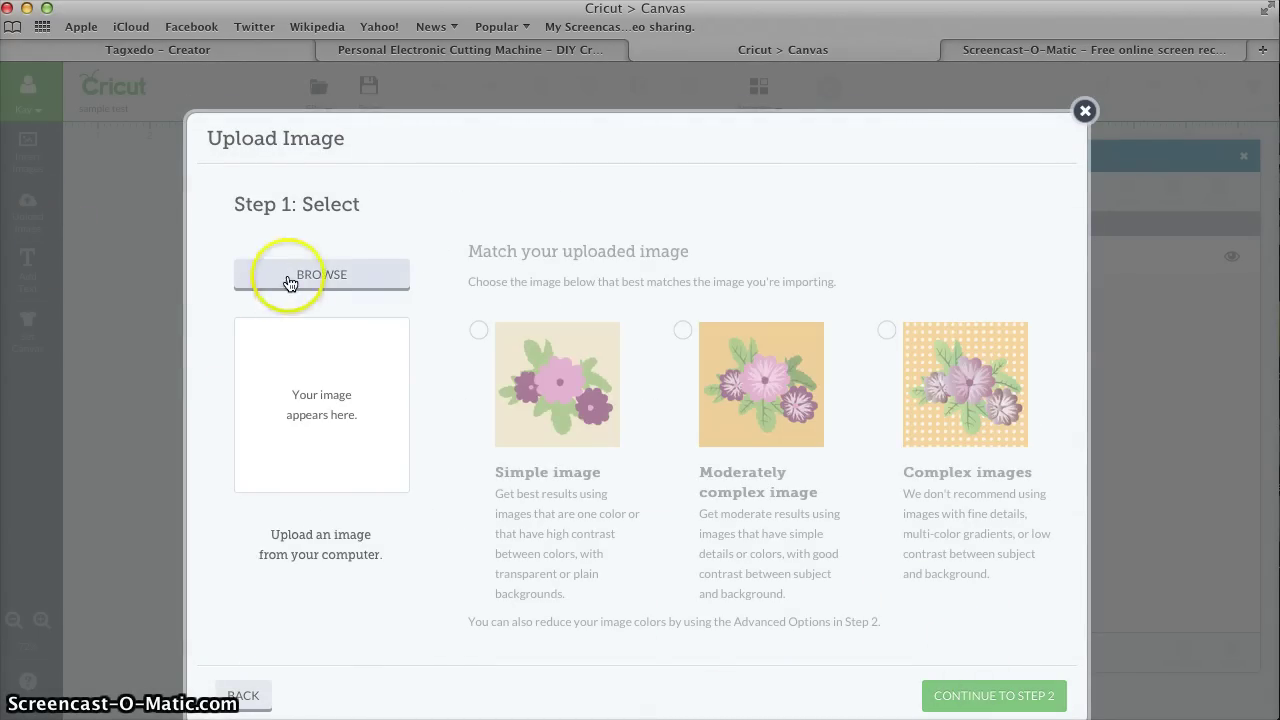
Choose the newest SAMPLE screenshot from the Desktop as the upload image
click(288, 276)
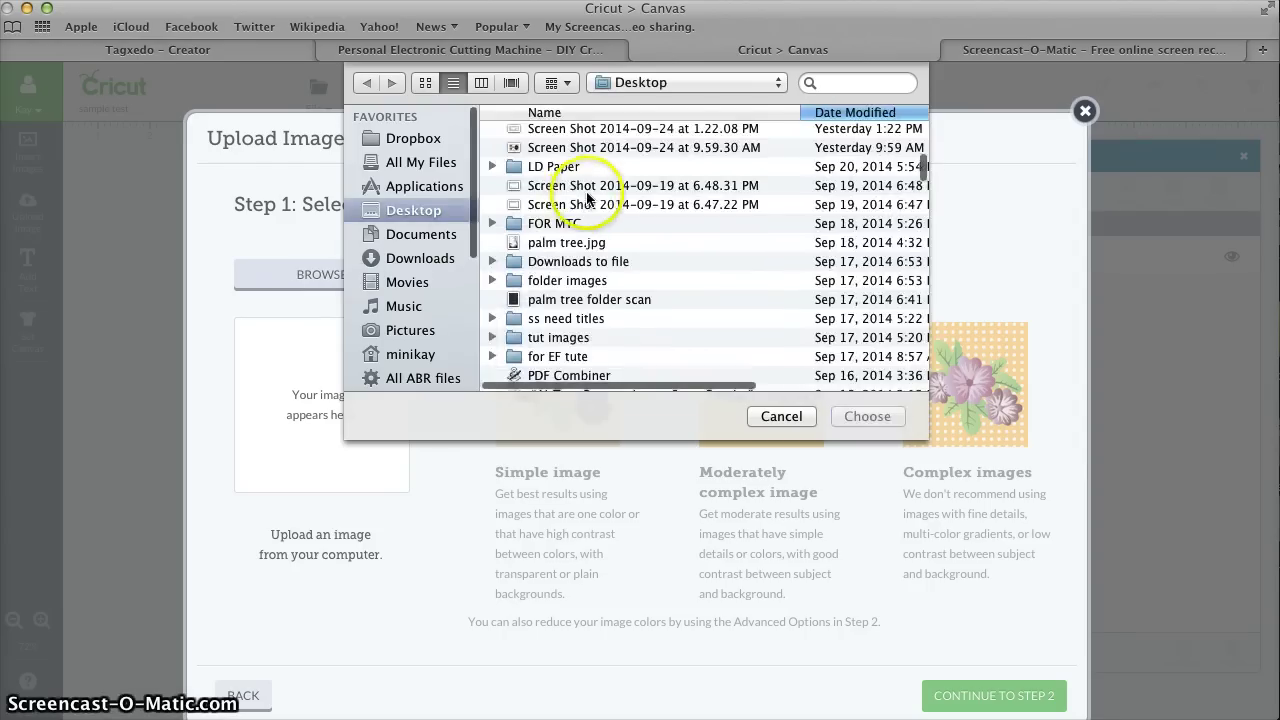
scroll(575, 190, up, 10)
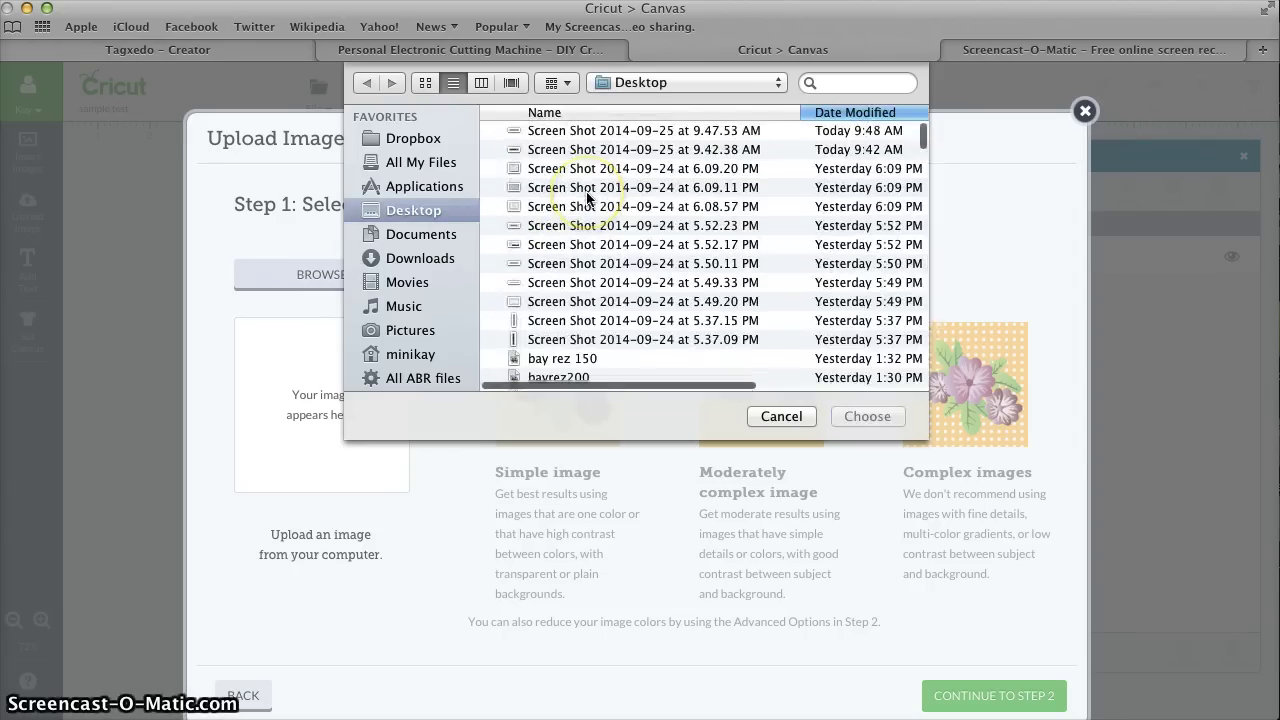
click(587, 131)
key(space)
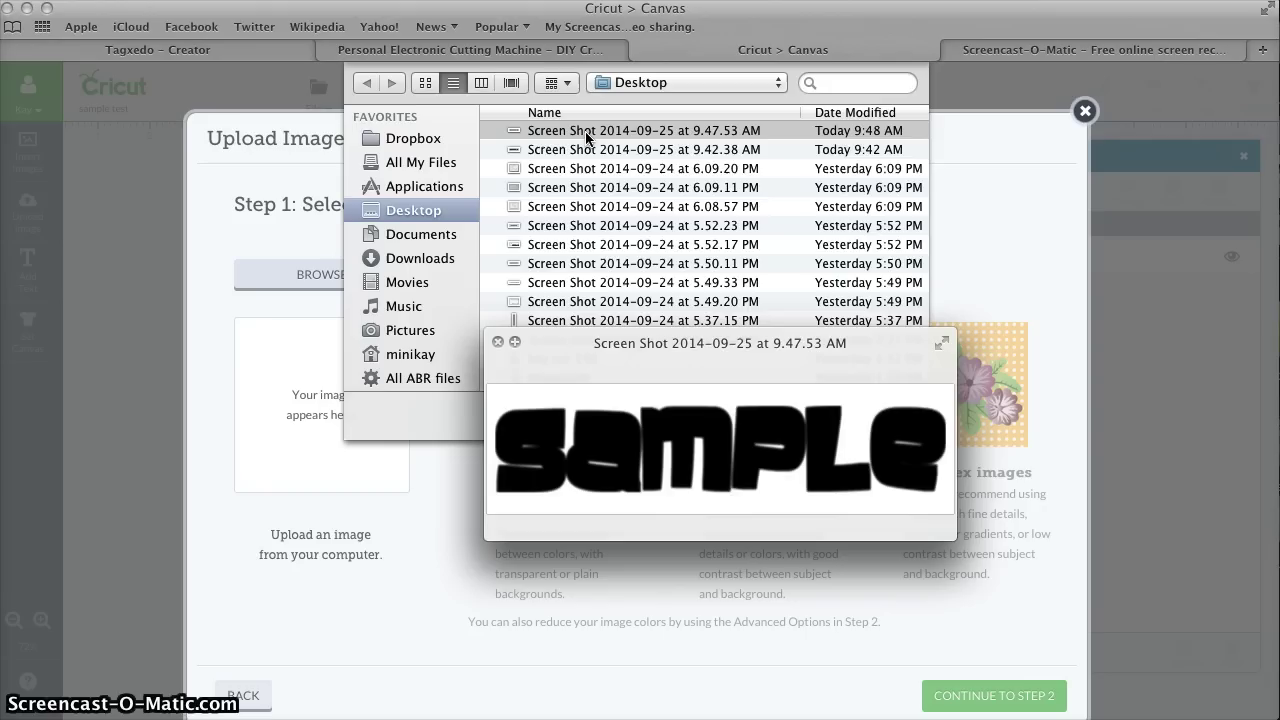
click(818, 313)
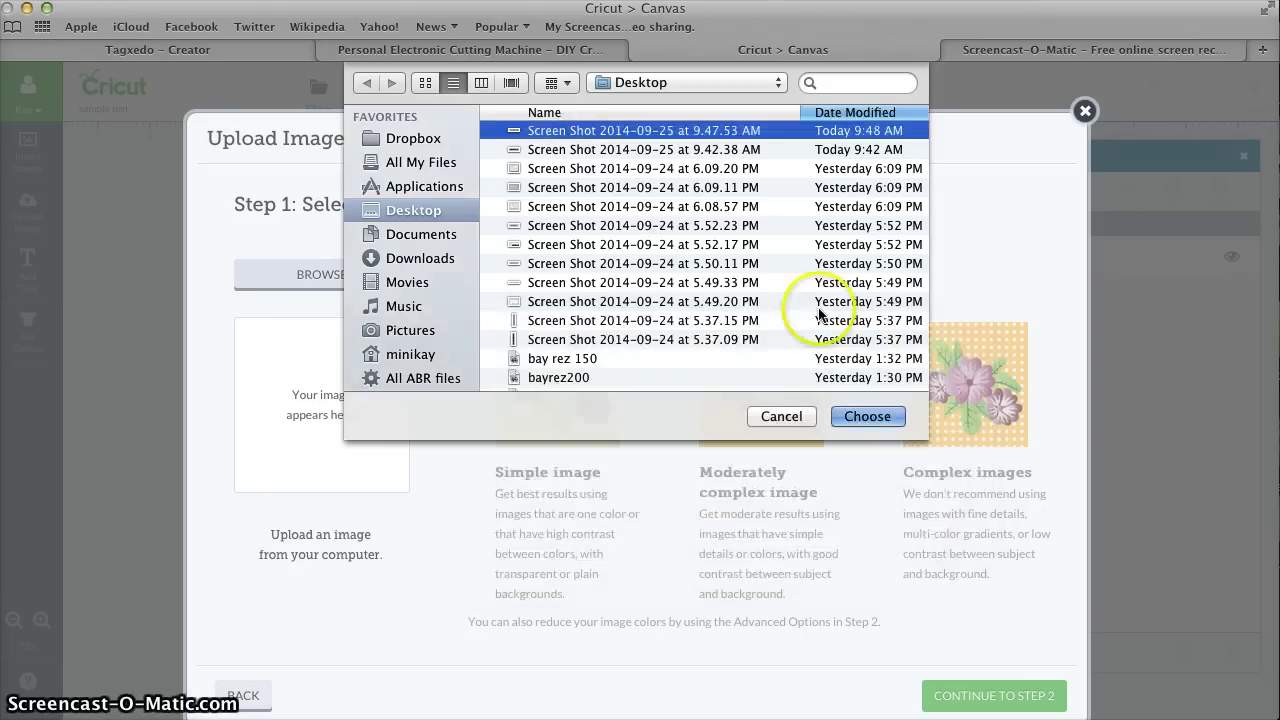
click(868, 416)
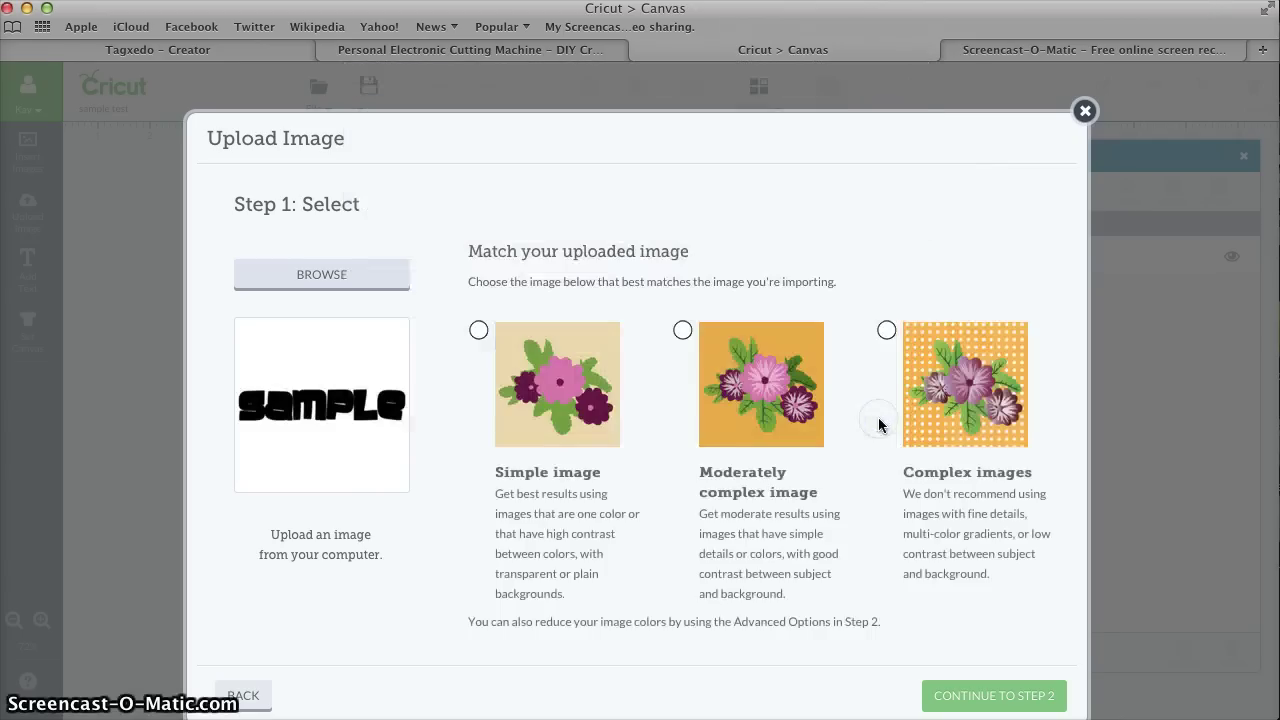
Mark the upload as a simple image and reduce it to 3 colours
click(478, 330)
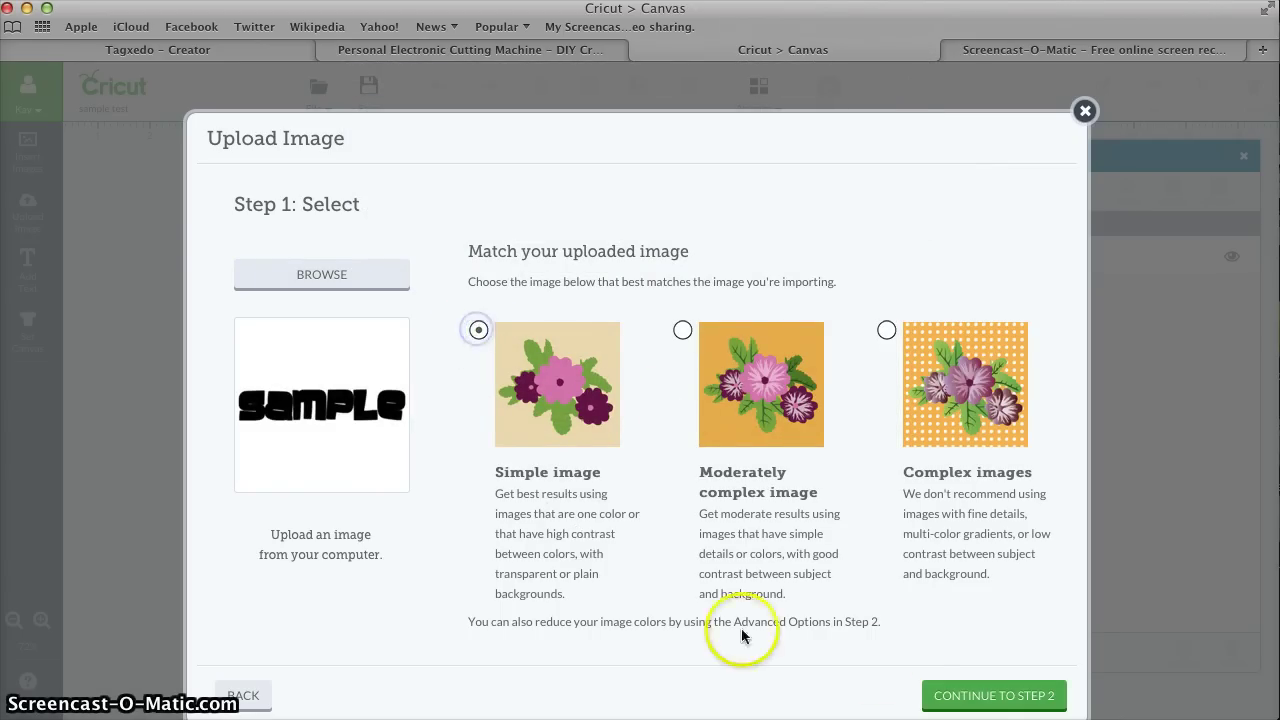
click(990, 697)
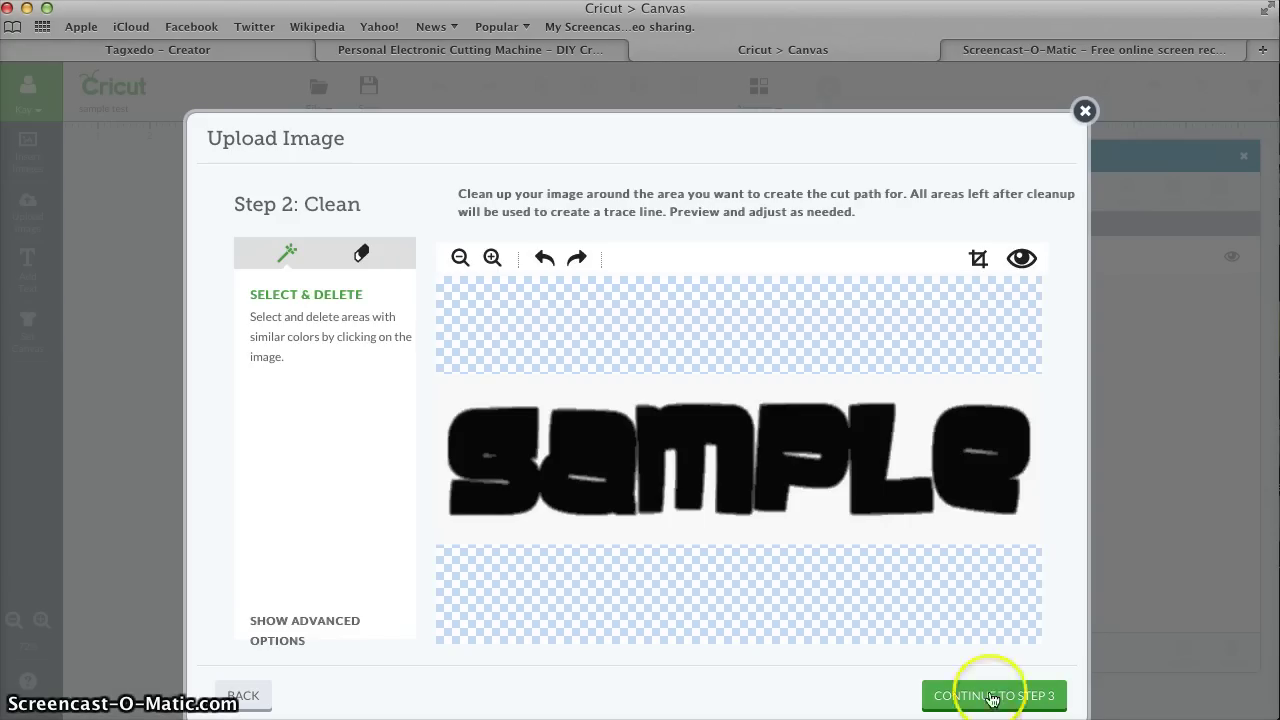
click(305, 622)
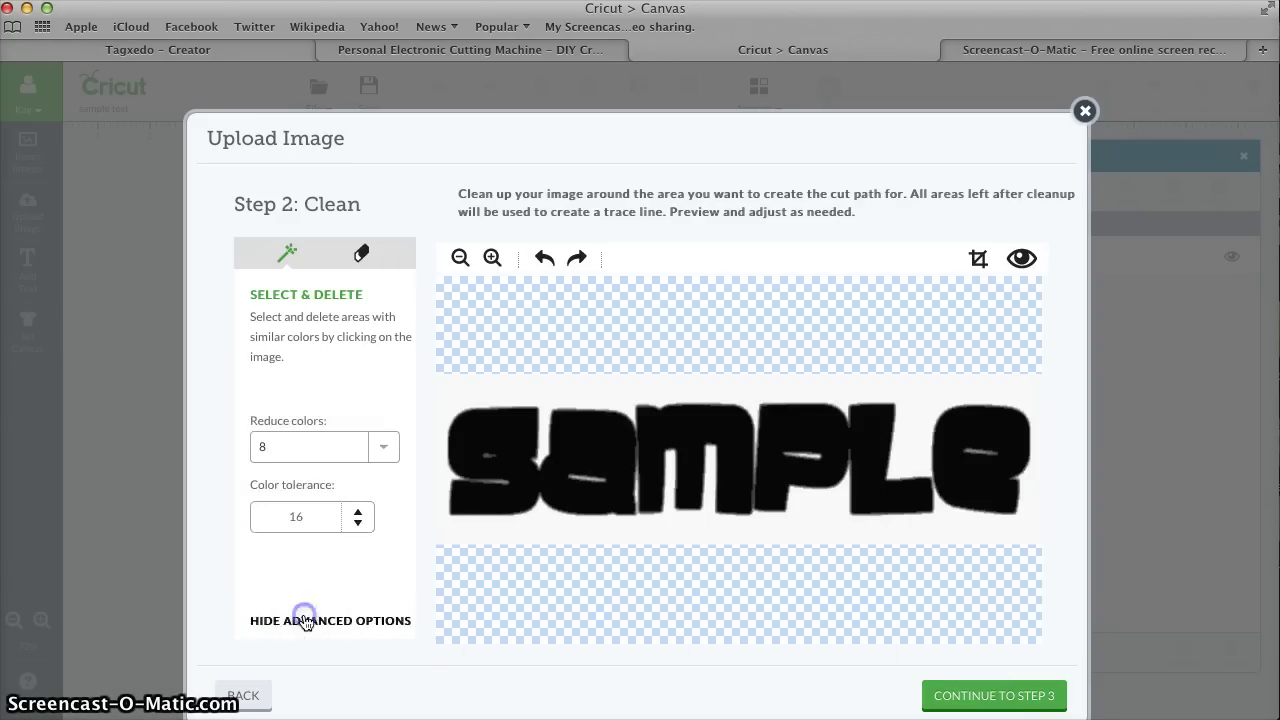
click(381, 449)
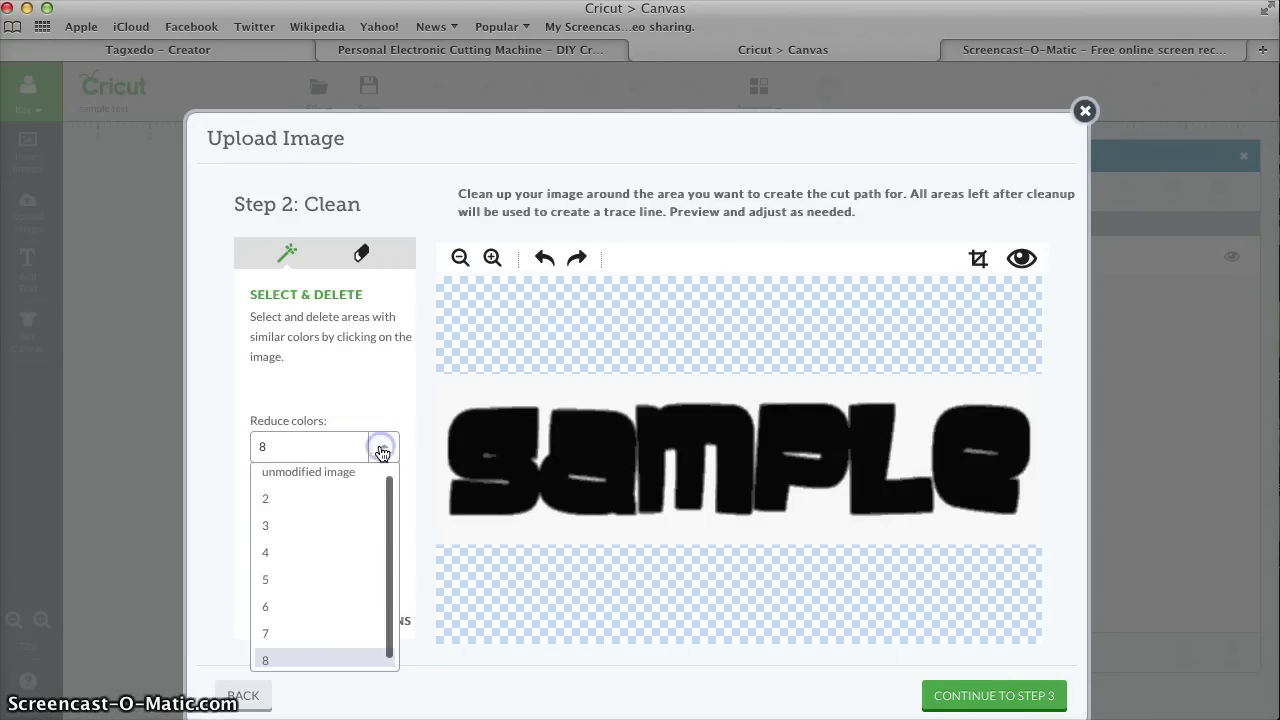
click(297, 536)
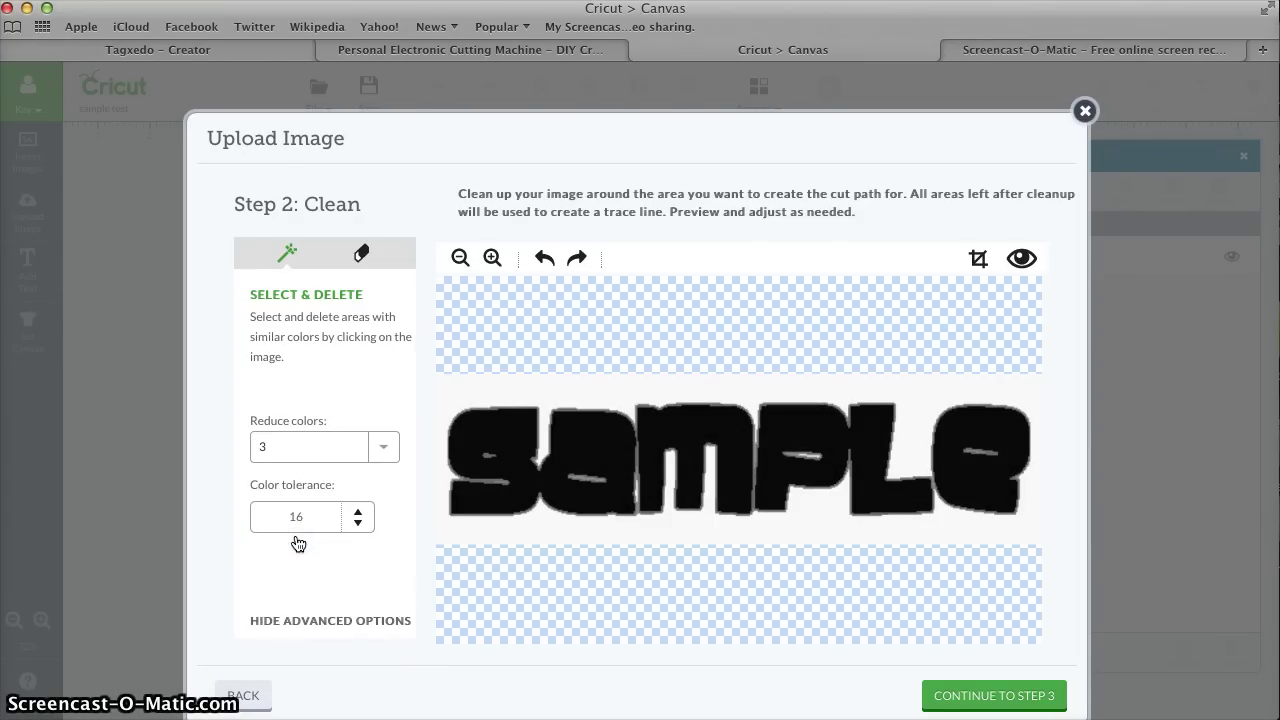
click(296, 548)
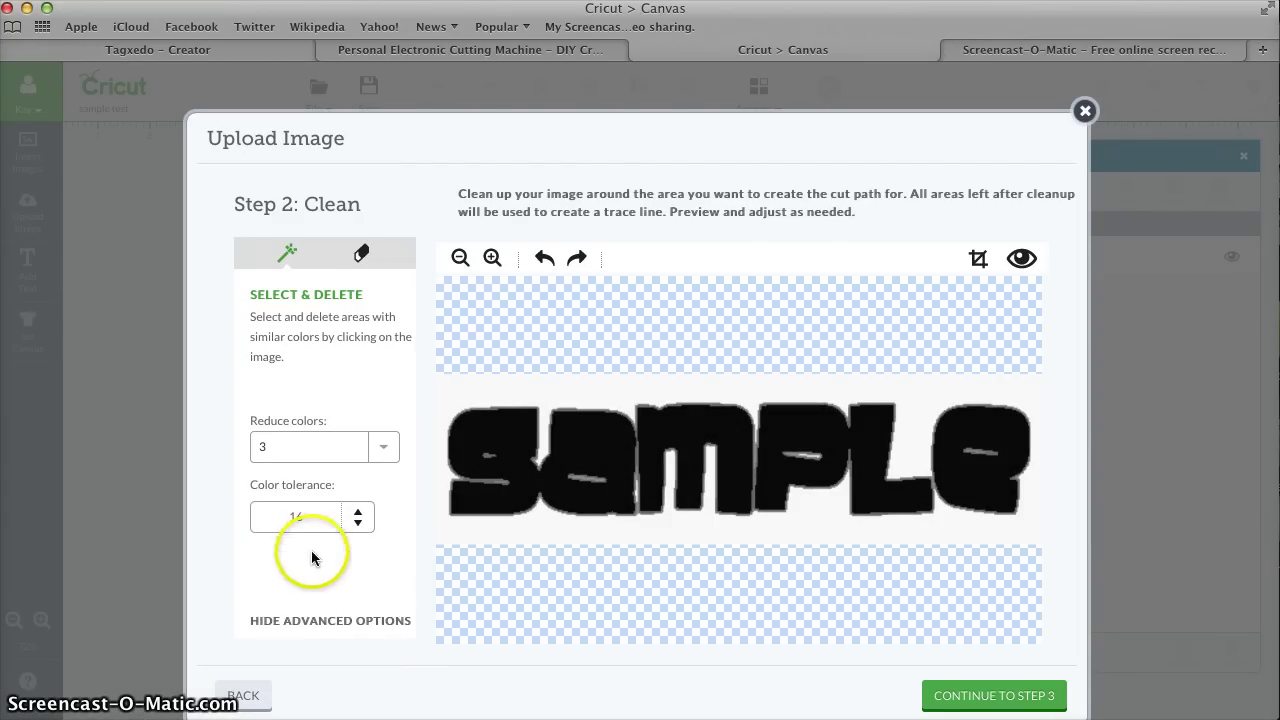
Delete the white background and the grey streak inside the P with Select & Delete
click(294, 256)
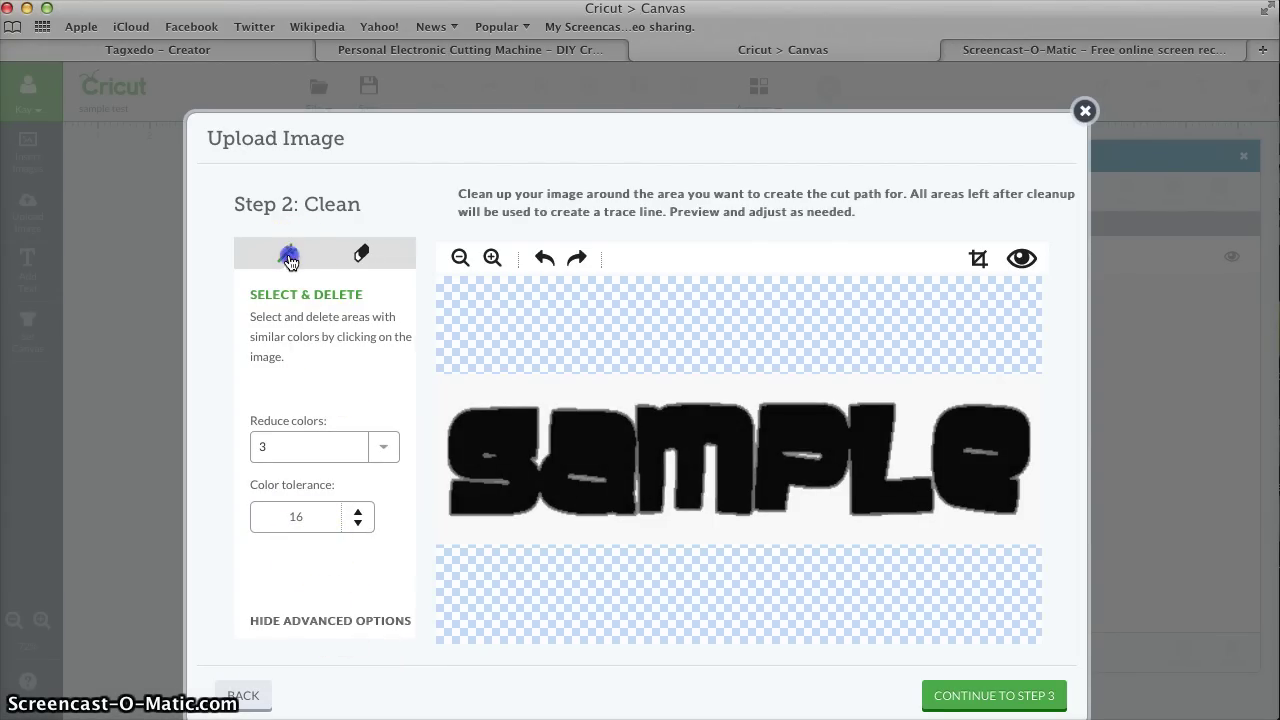
click(480, 388)
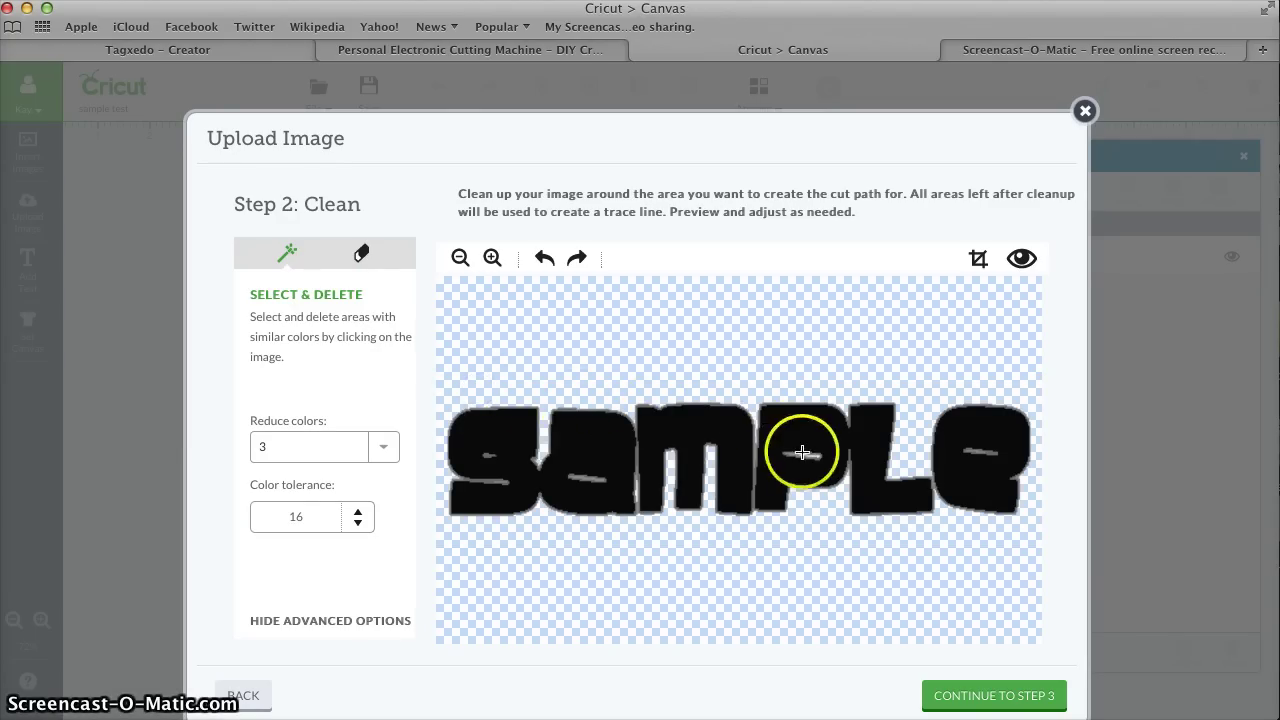
click(491, 259)
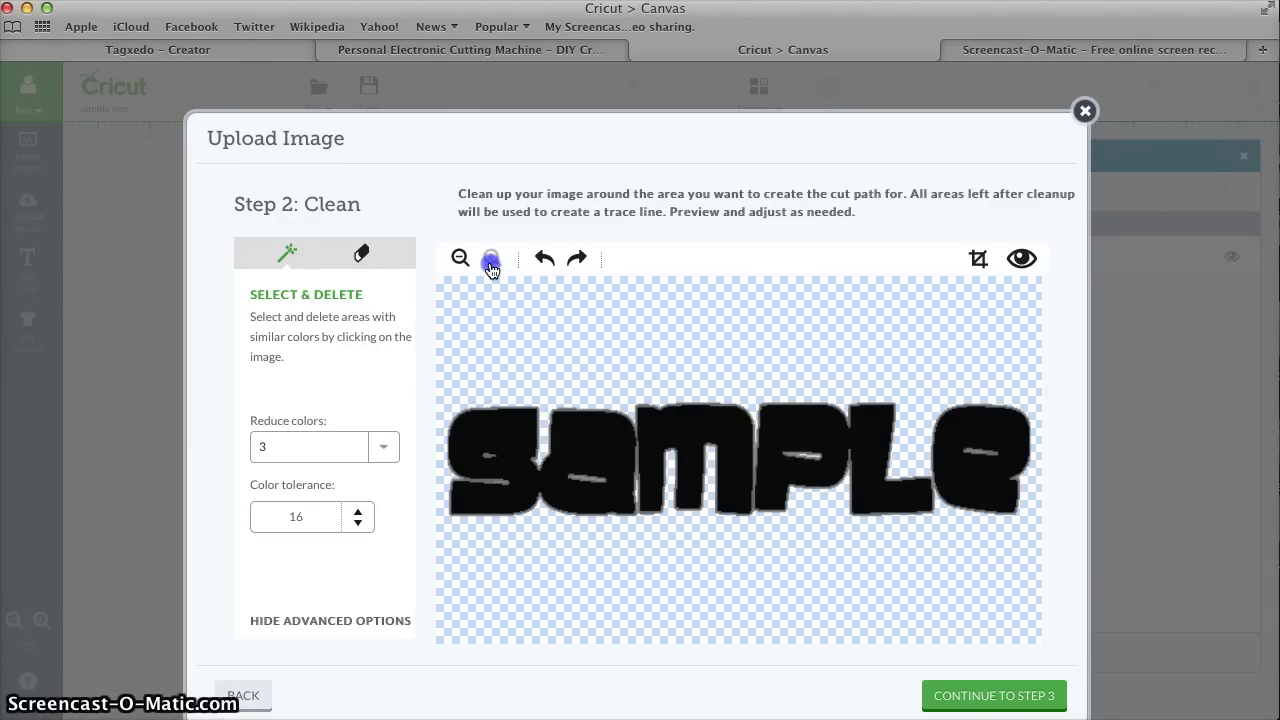
click(491, 260)
click(491, 260)
click(491, 260)
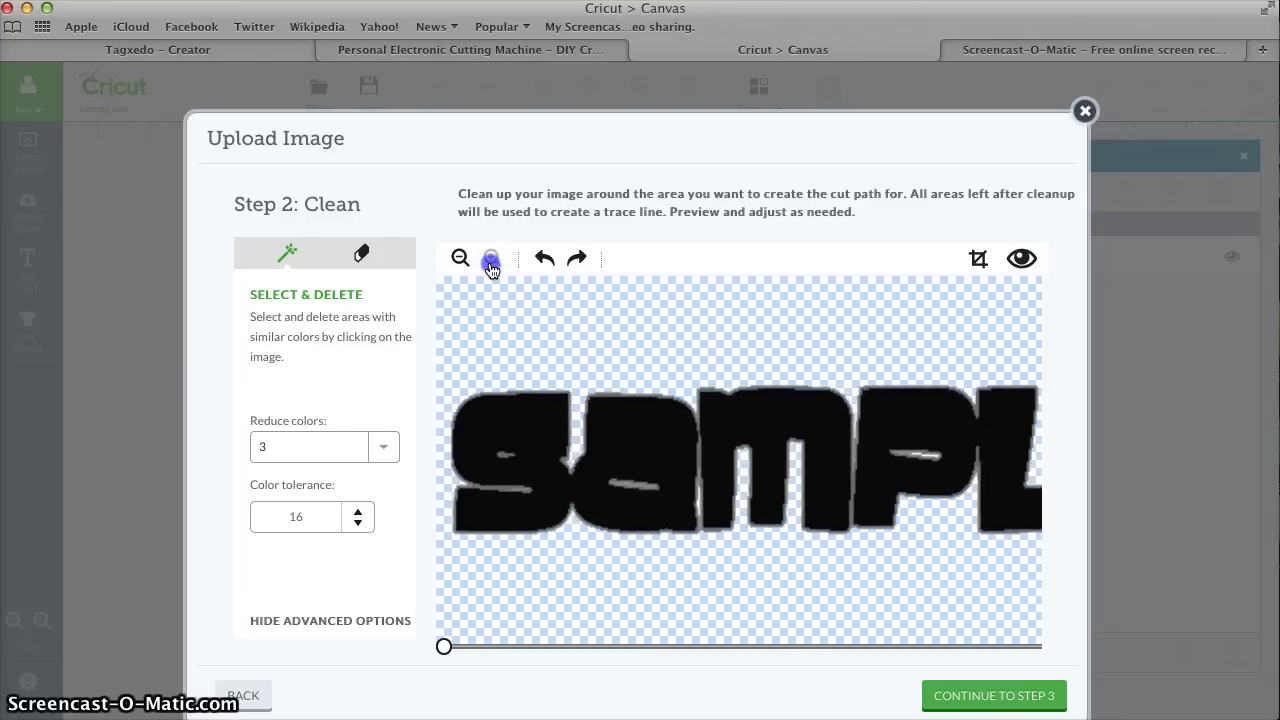
click(491, 260)
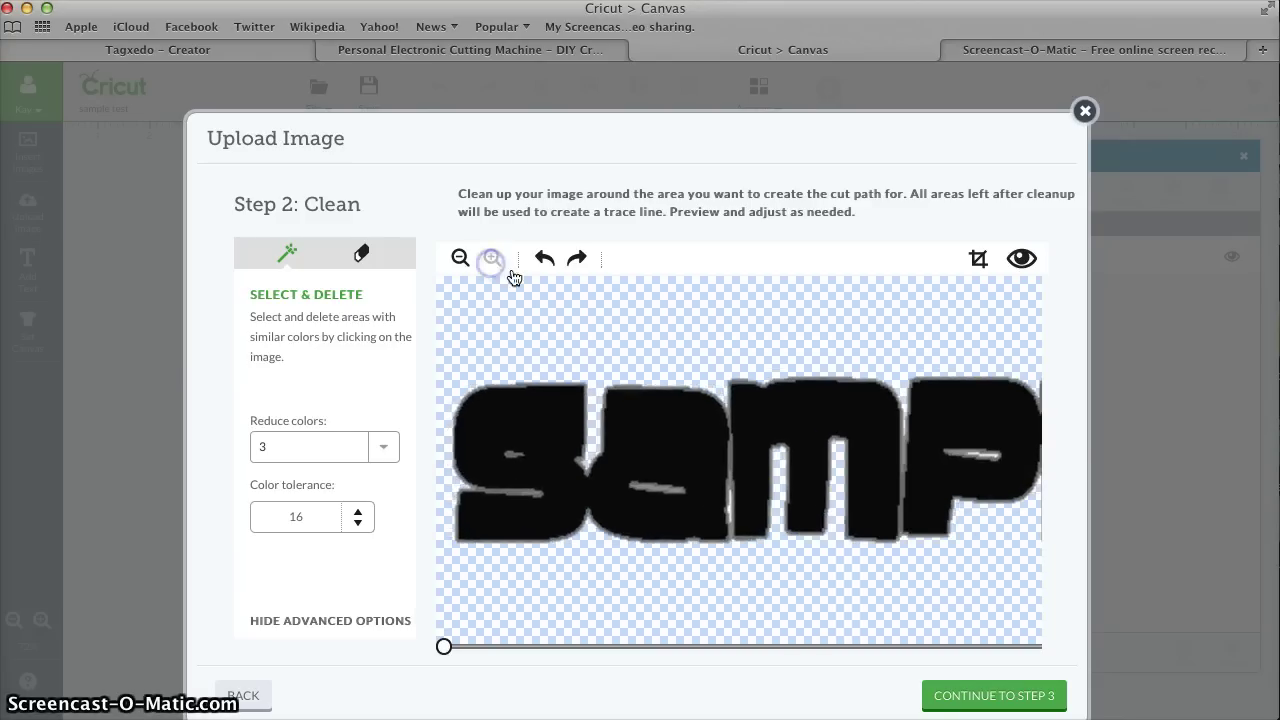
click(972, 453)
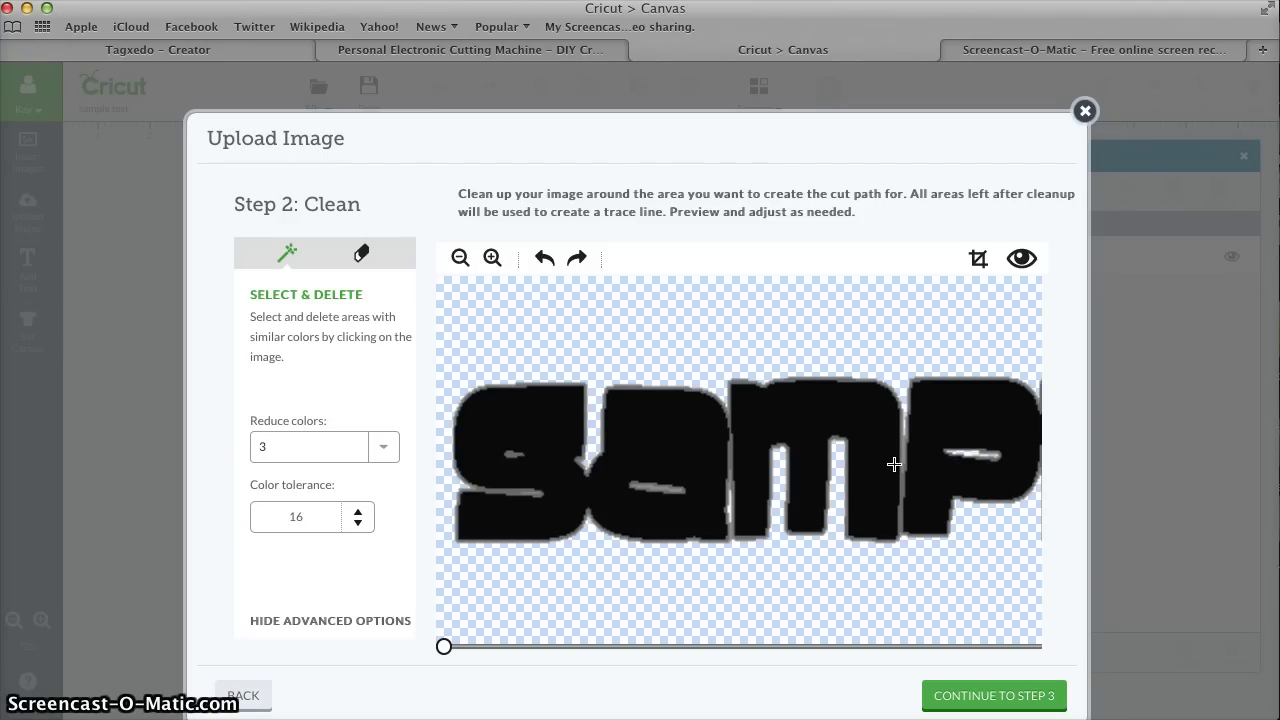
Save the traced SAMPLE as a cut image without preserving the original
click(976, 698)
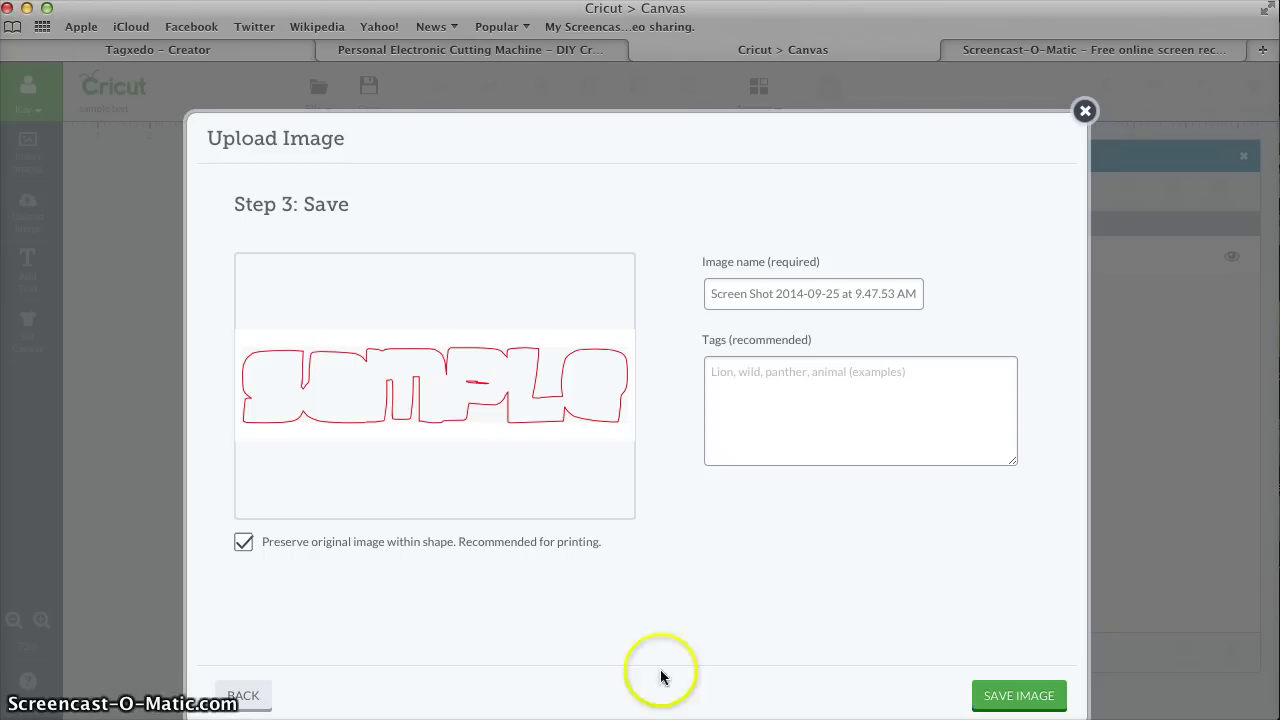
click(243, 548)
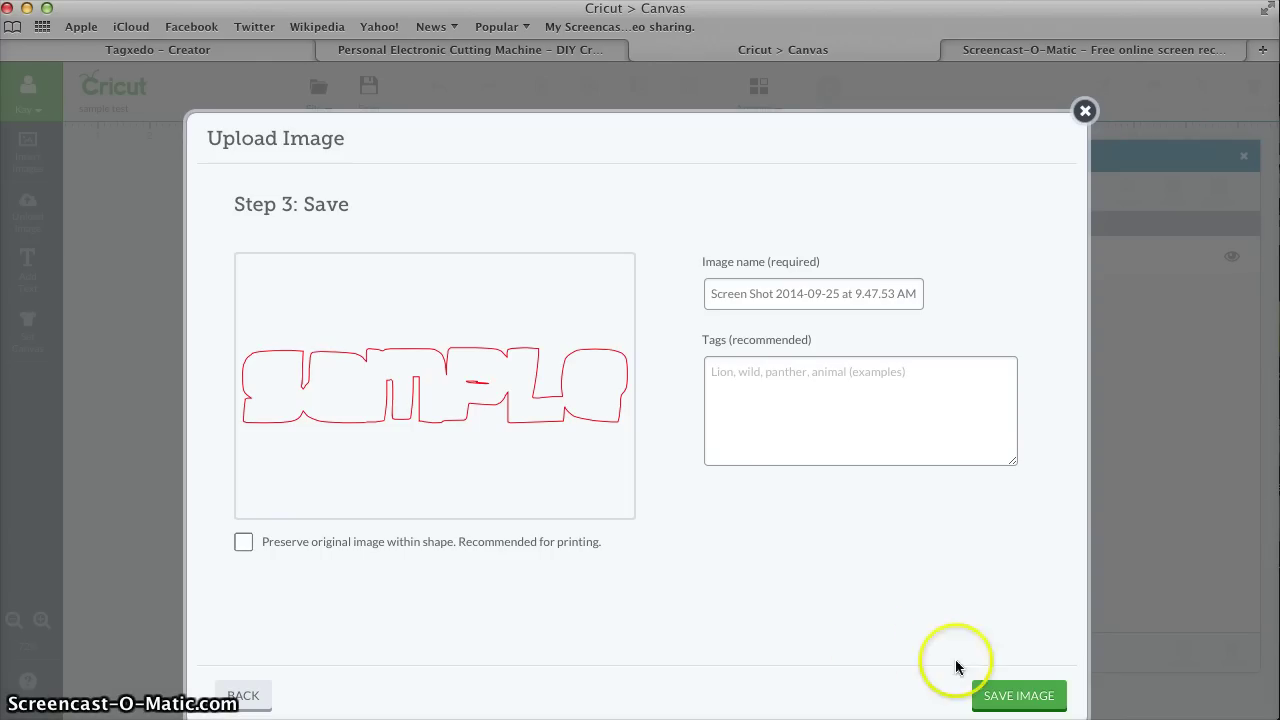
click(1020, 699)
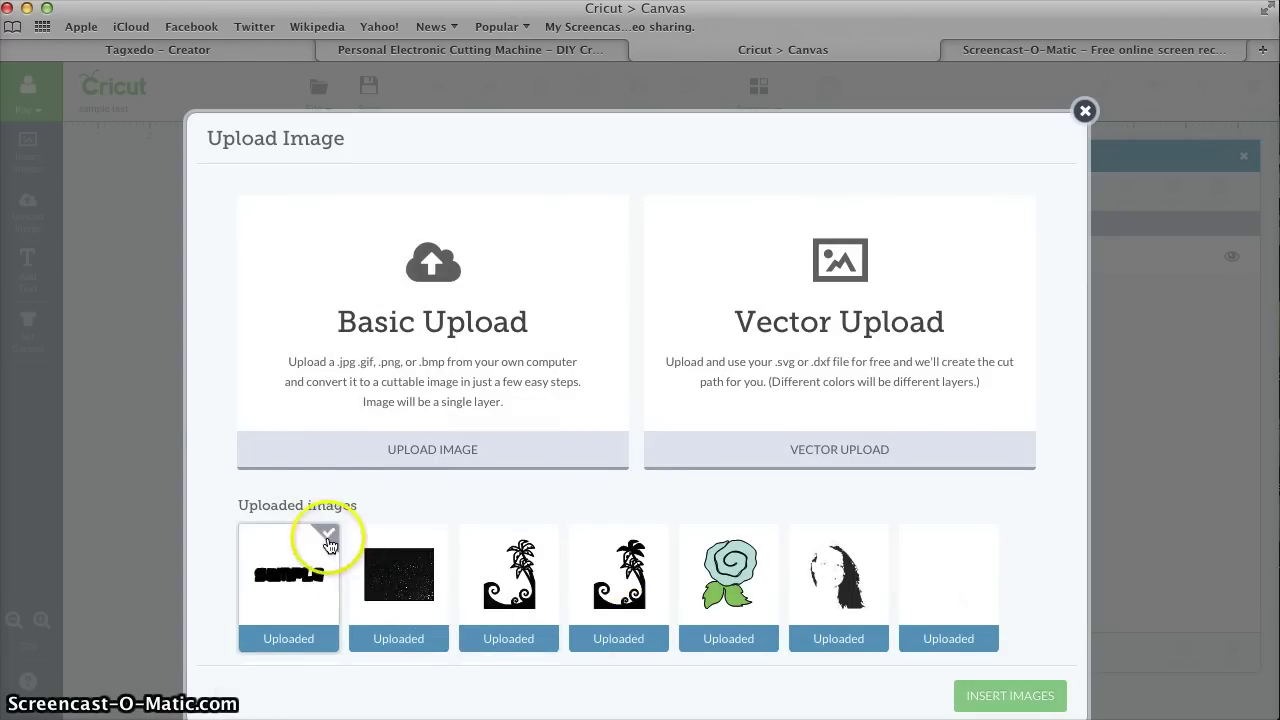
Insert the new SAMPLE upload onto the canvas
mouse_move(330, 545)
click(357, 516)
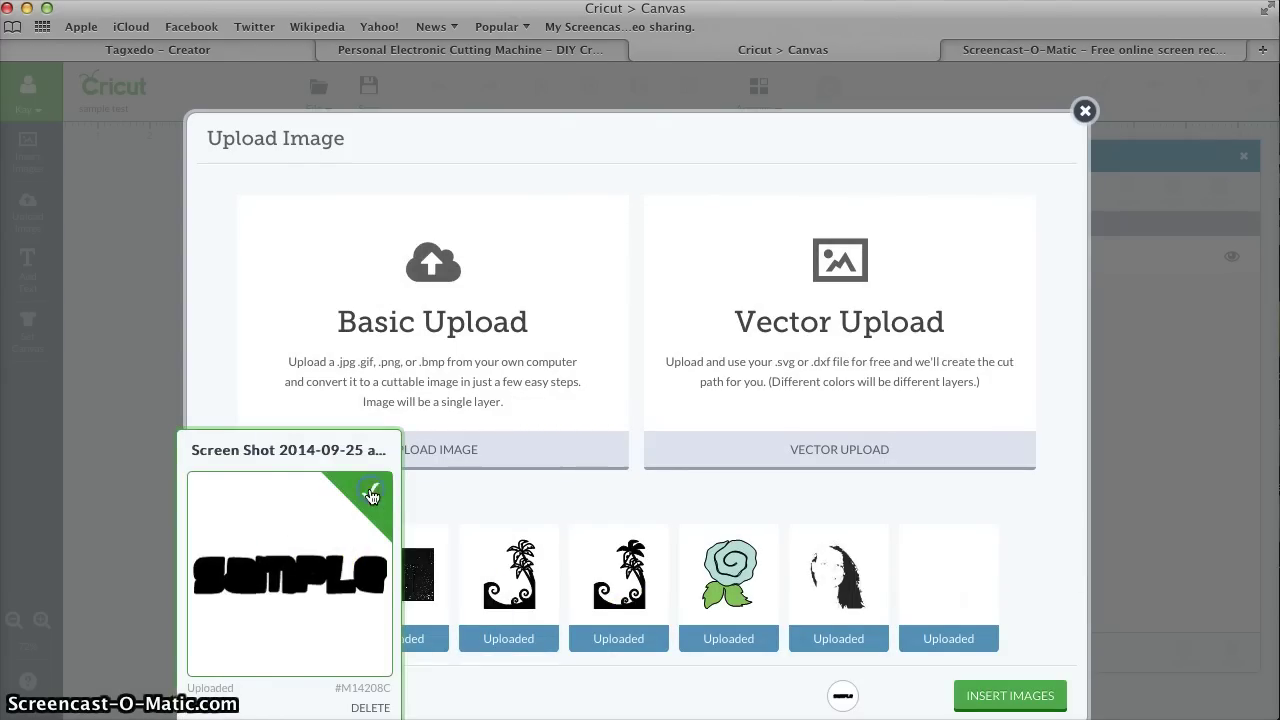
click(994, 694)
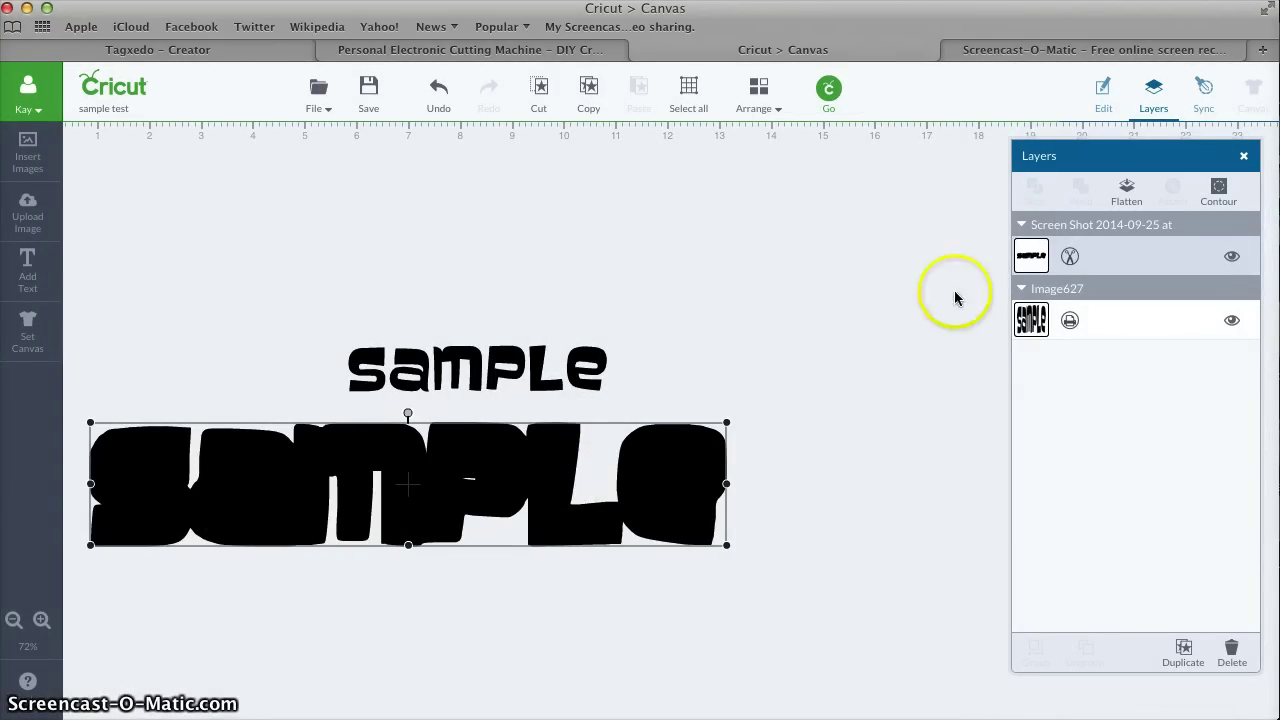
Colour the traced SAMPLE layer Very Berry red (#e6212e) and move it up and right
click(1024, 258)
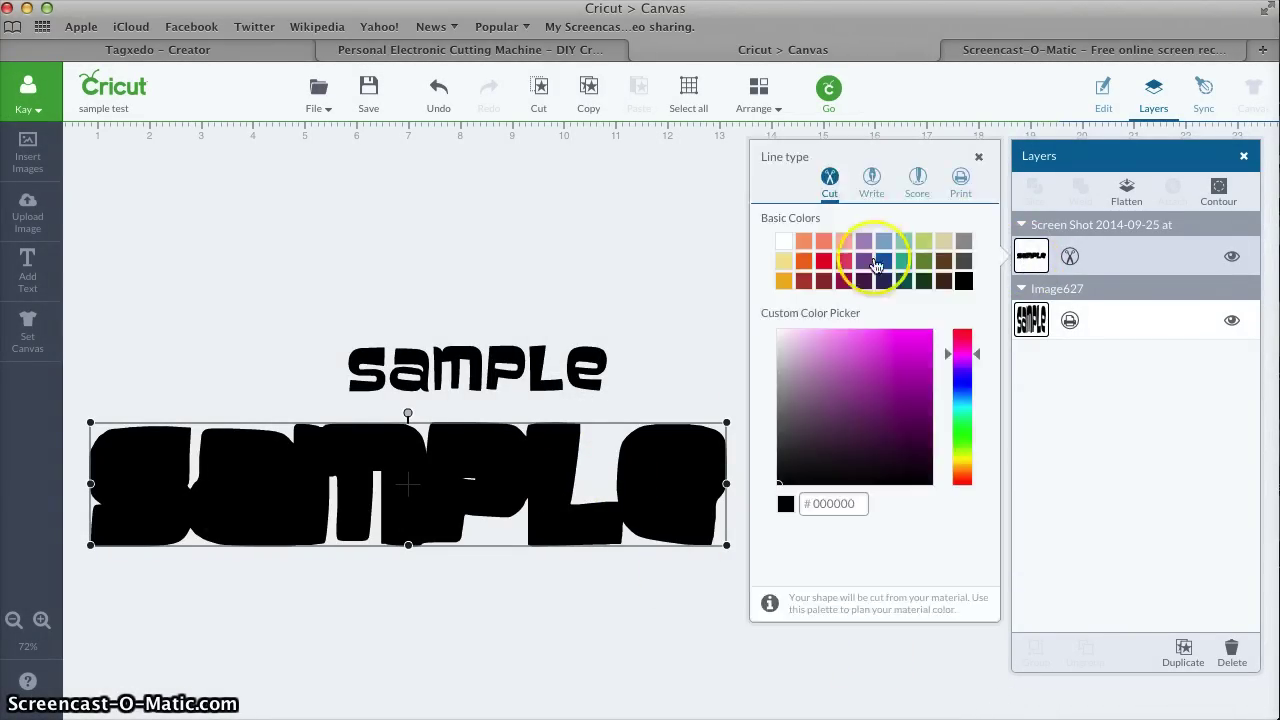
click(826, 268)
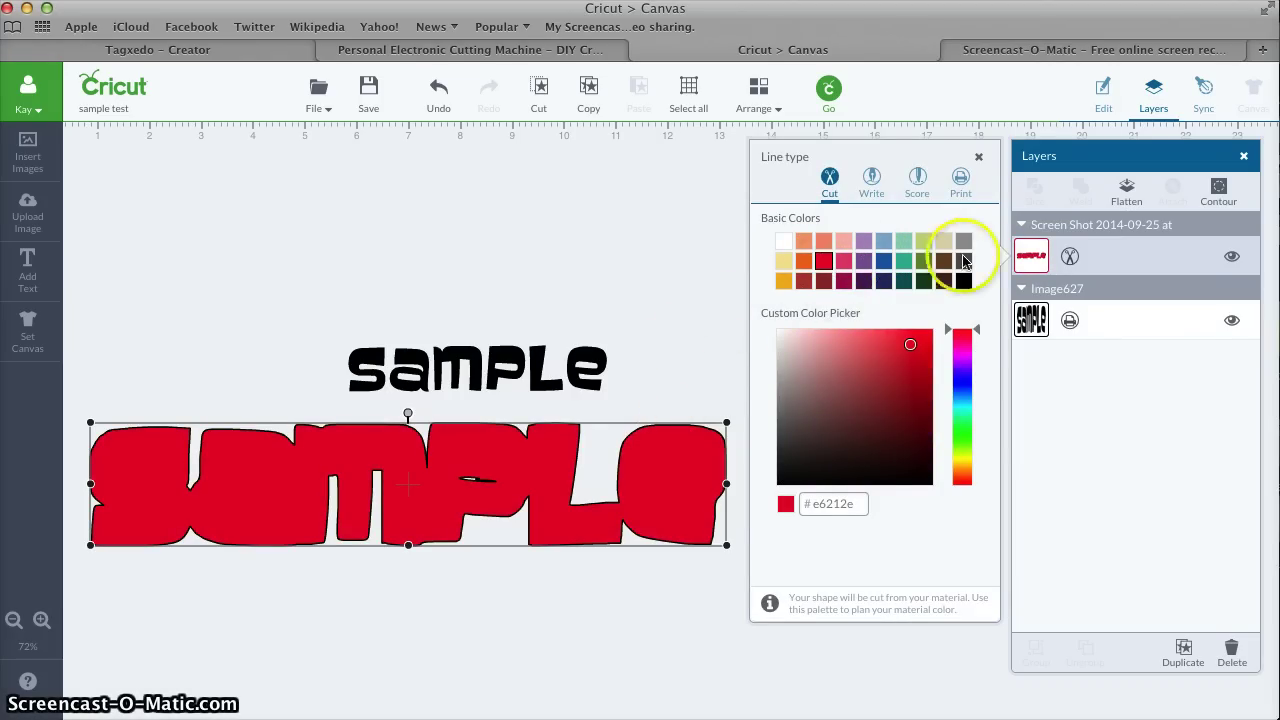
click(708, 368)
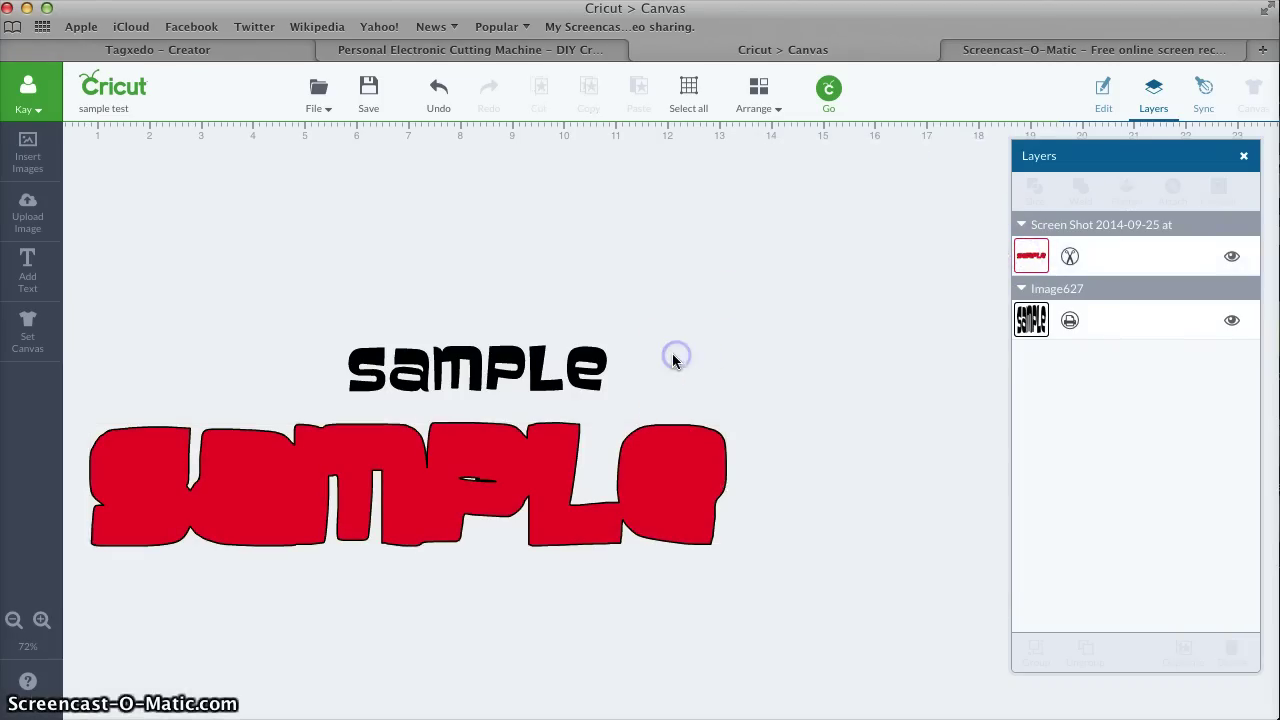
drag(660, 486, 760, 474)
Send the red shape backward, then resize and align it behind the black text
right_click(760, 476)
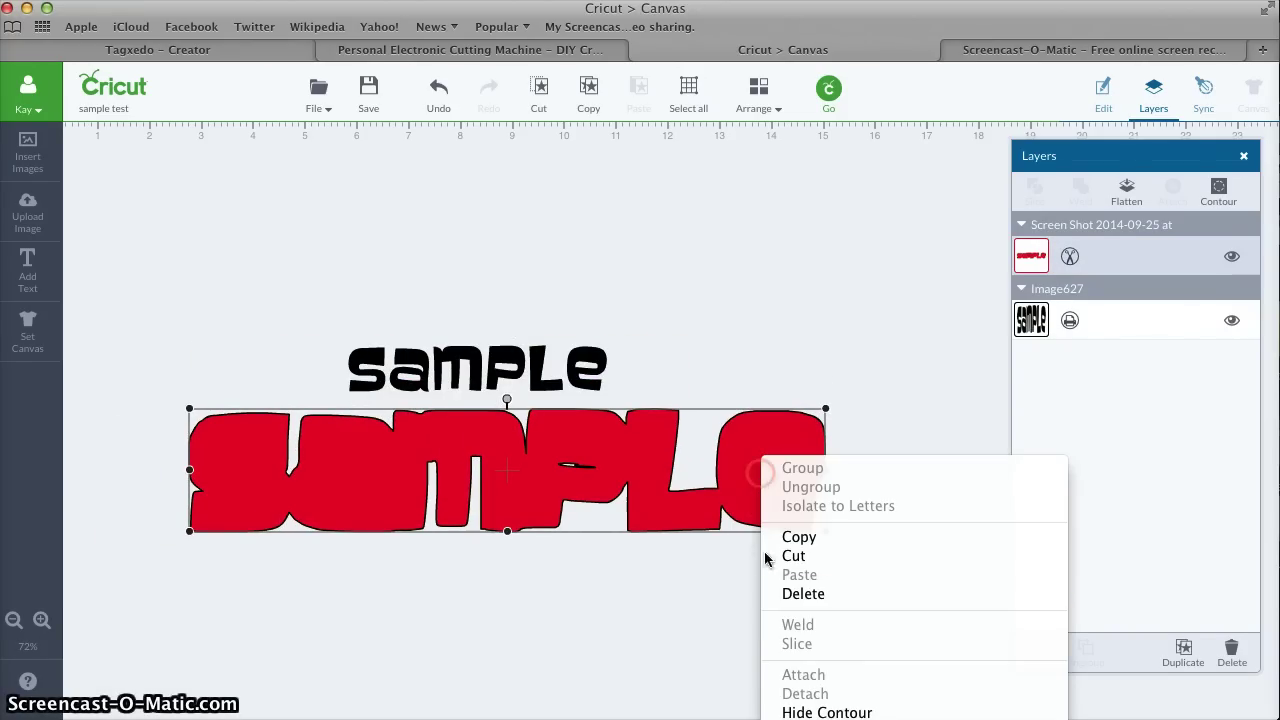
click(800, 719)
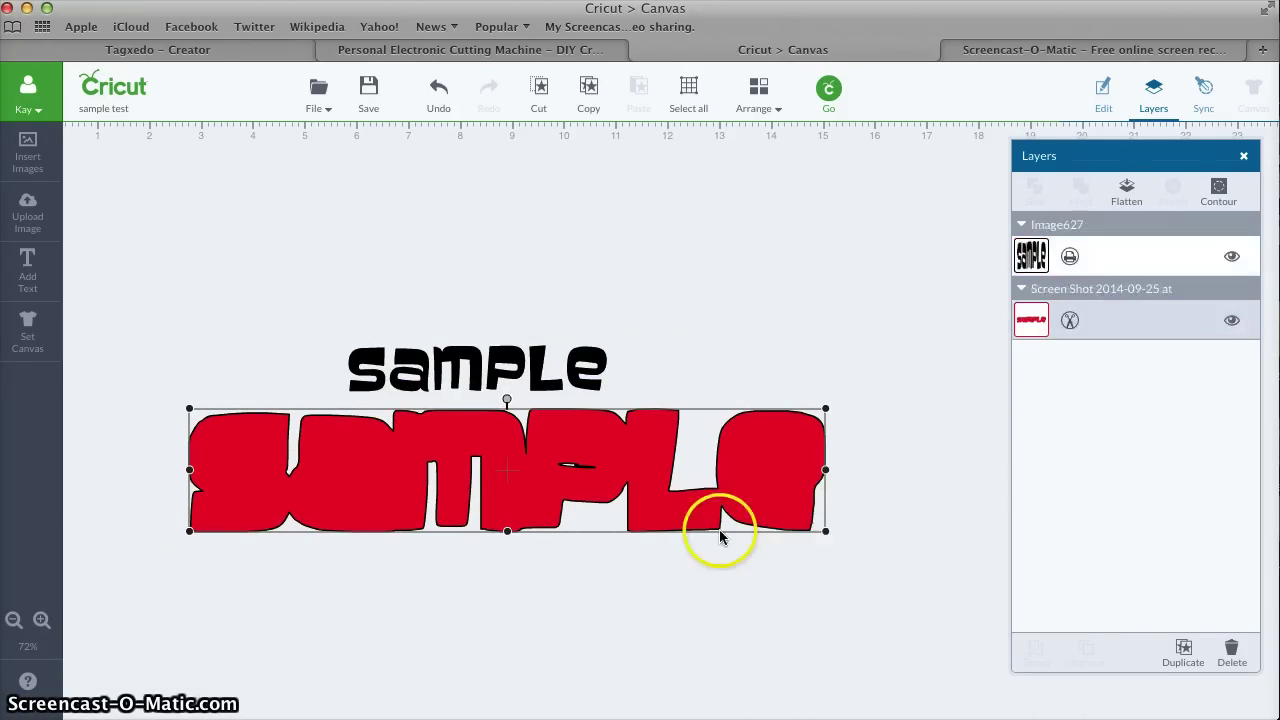
drag(664, 502, 710, 420)
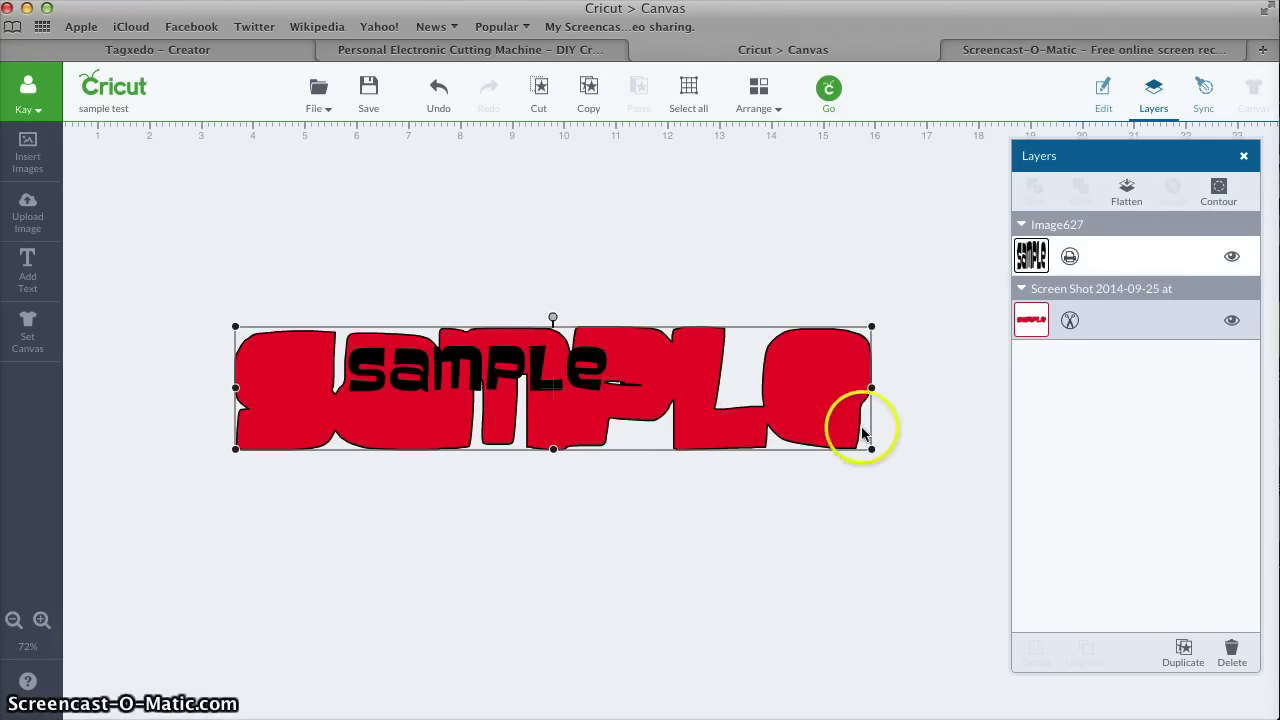
drag(872, 449, 501, 380)
click(255, 368)
drag(255, 368, 364, 385)
Zoom in and nudge the black SAMPLE letters slightly into place
click(41, 619)
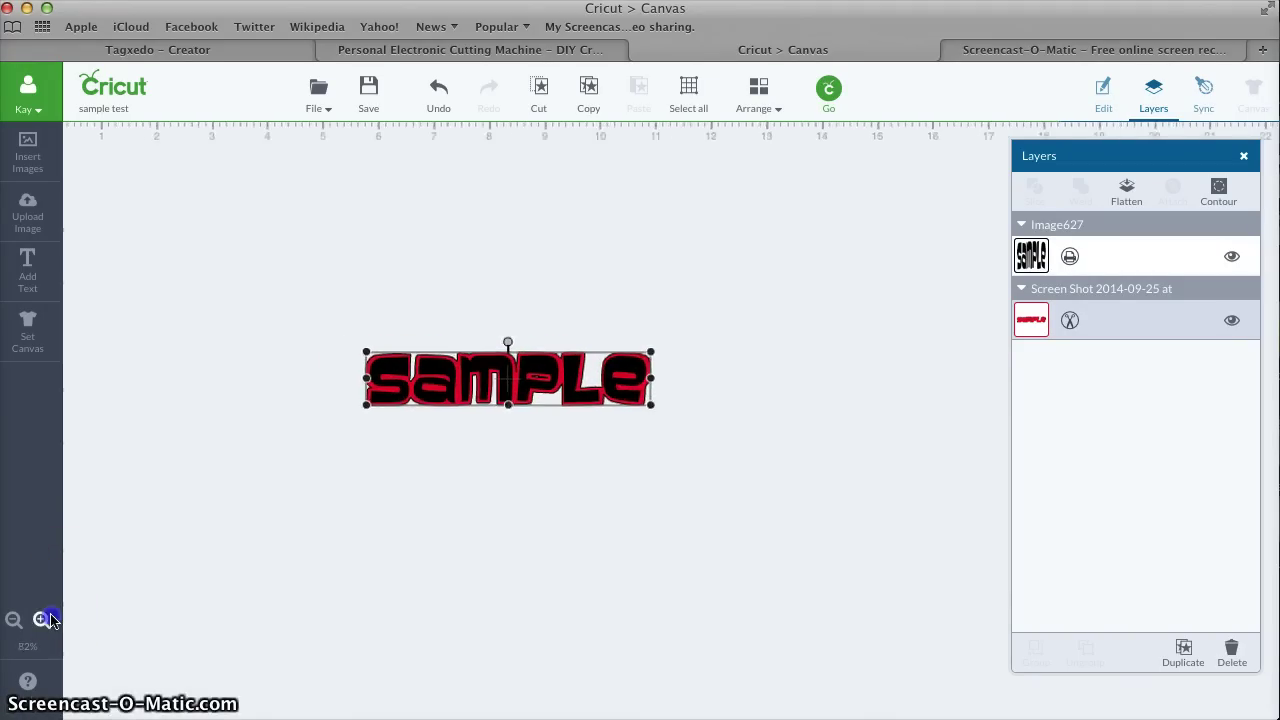
click(41, 619)
click(41, 619)
click(41, 619)
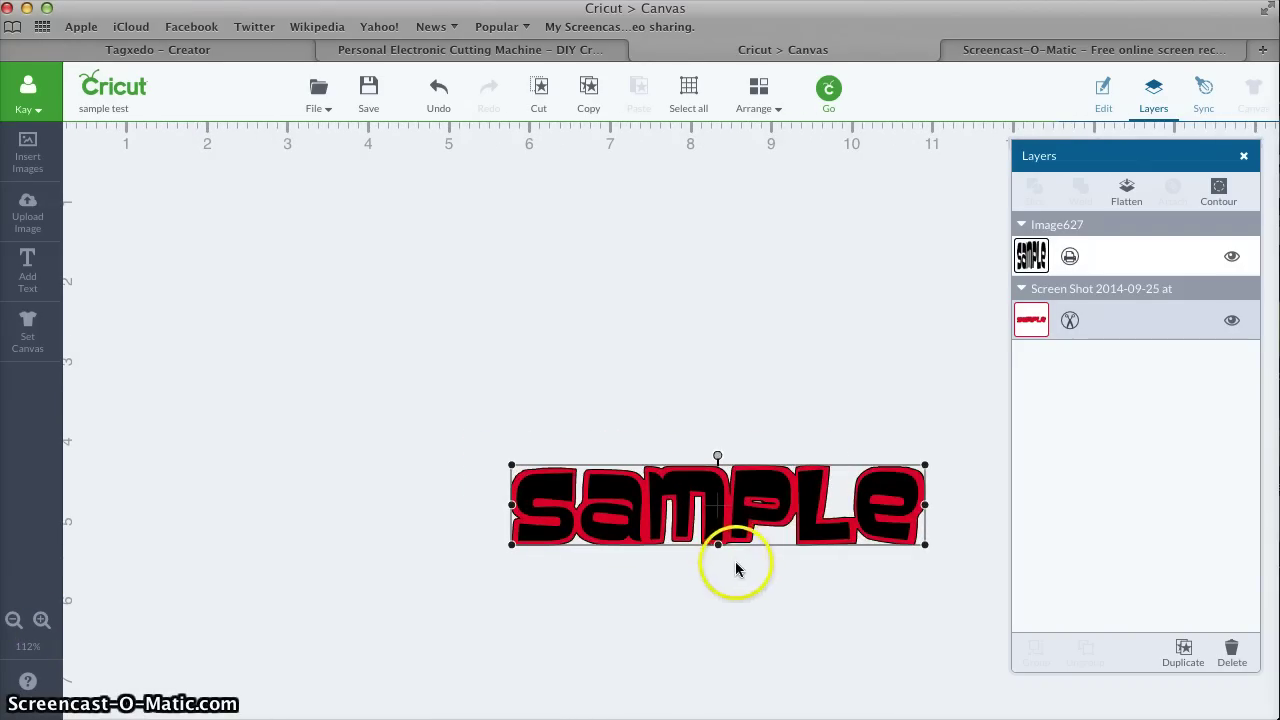
drag(742, 532, 744, 533)
click(926, 496)
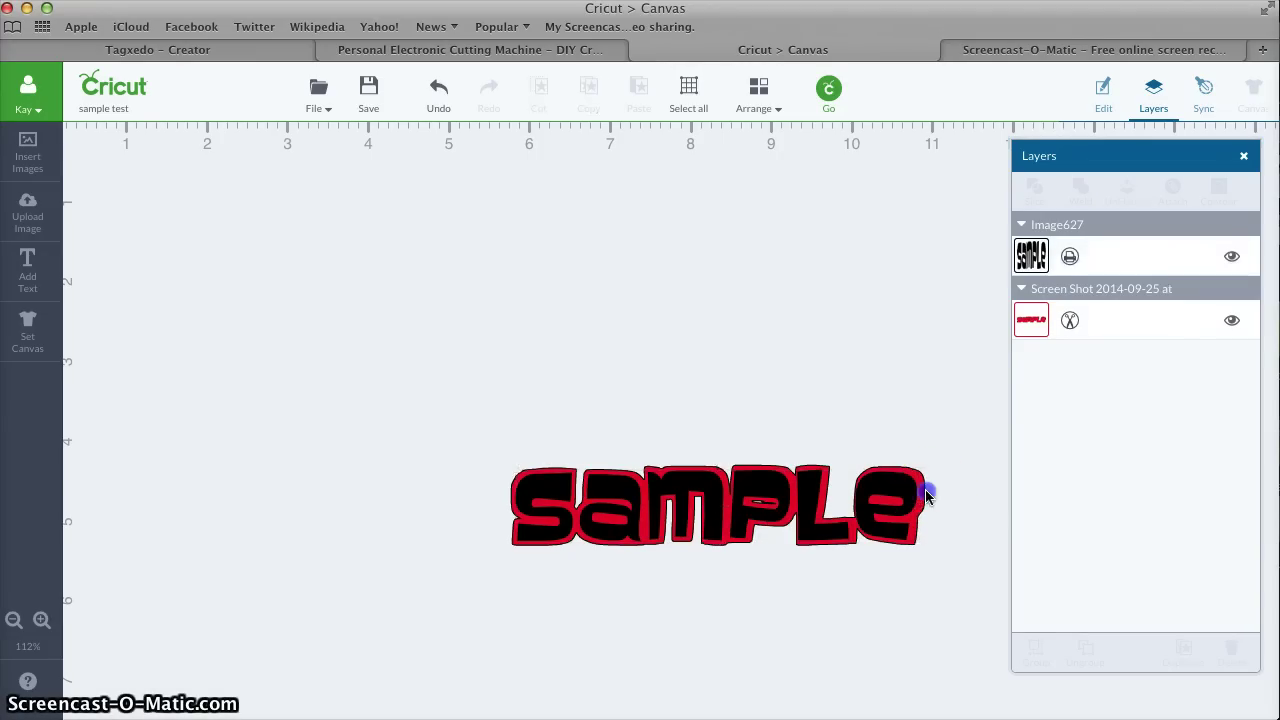
Enlarge the red shadow to about 5.08 x 0.99 in, bordering the letters evenly
click(924, 488)
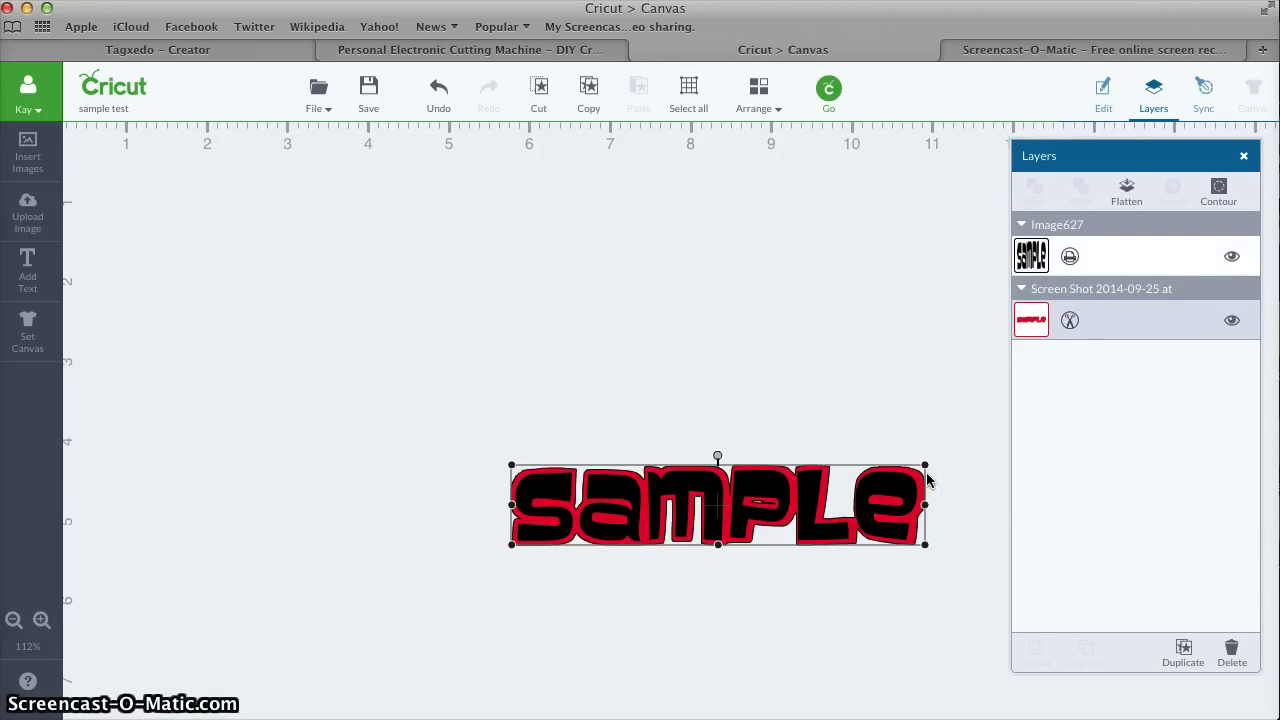
click(928, 487)
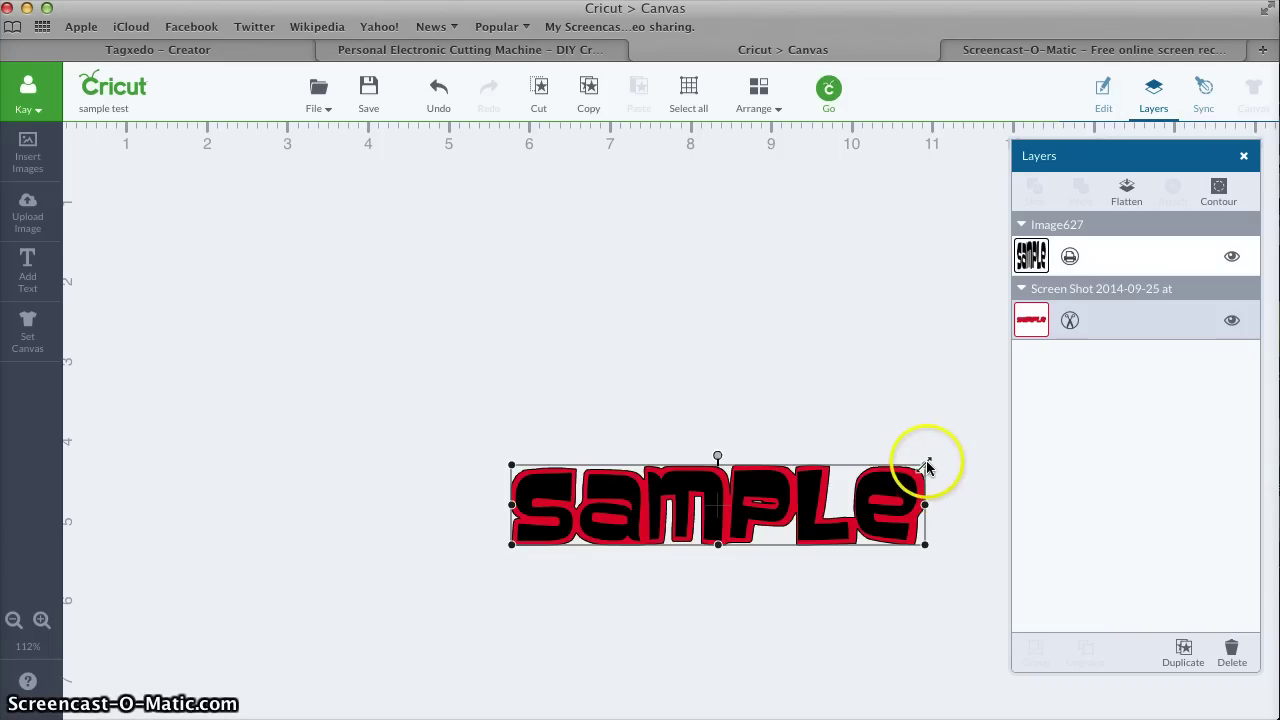
mouse_move(926, 466)
mouse_down()
mouse_move(943, 457)
mouse_move(922, 466)
mouse_up()
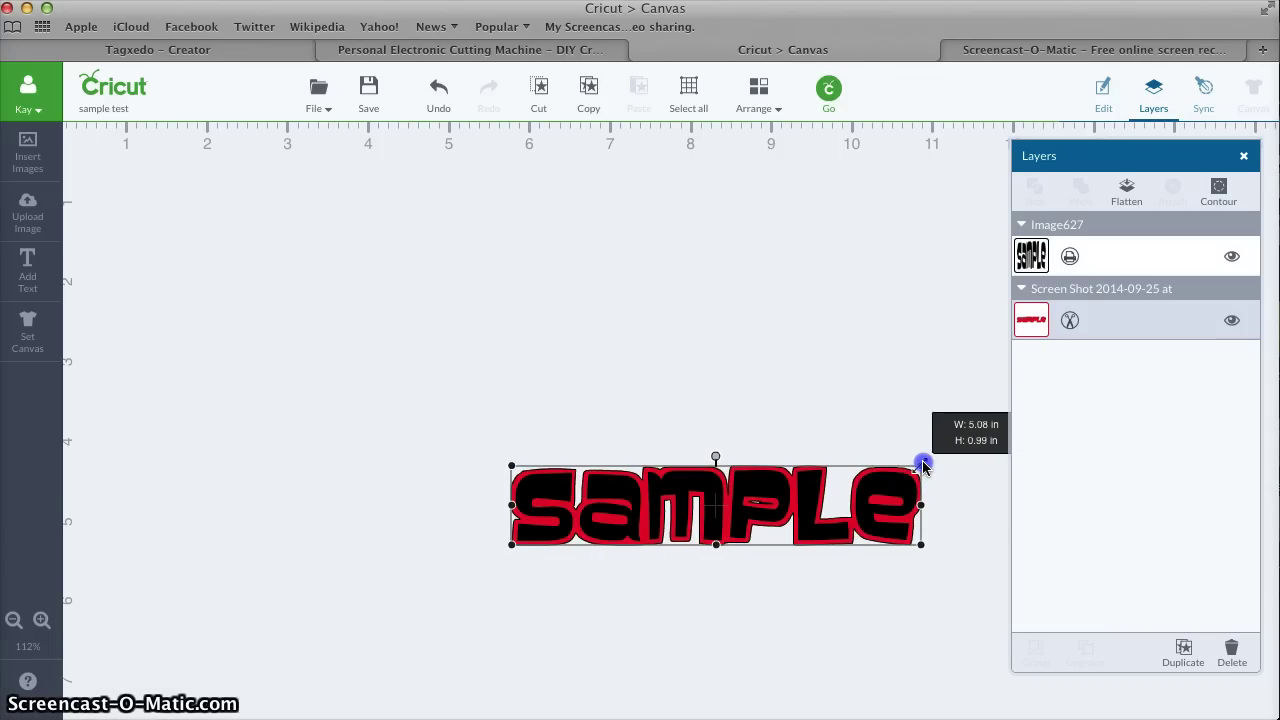
click(841, 438)
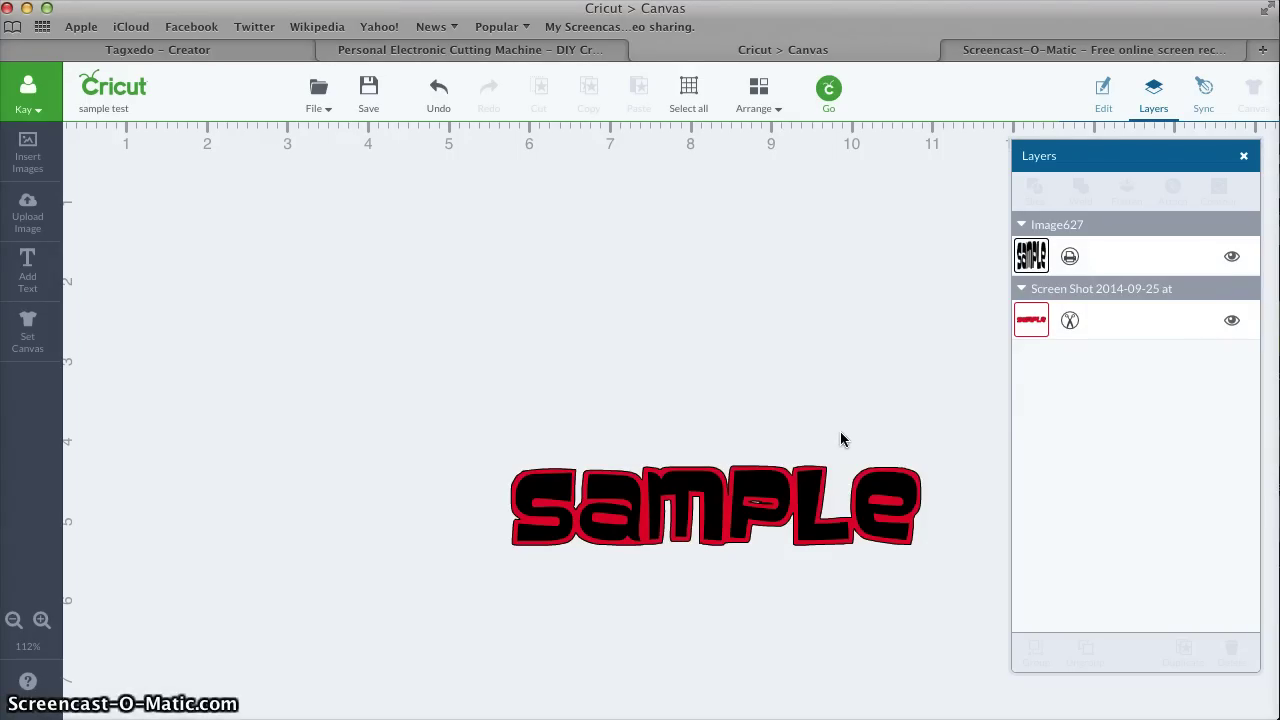
Unflatten the black SAMPLE image into separate letter layers
click(795, 528)
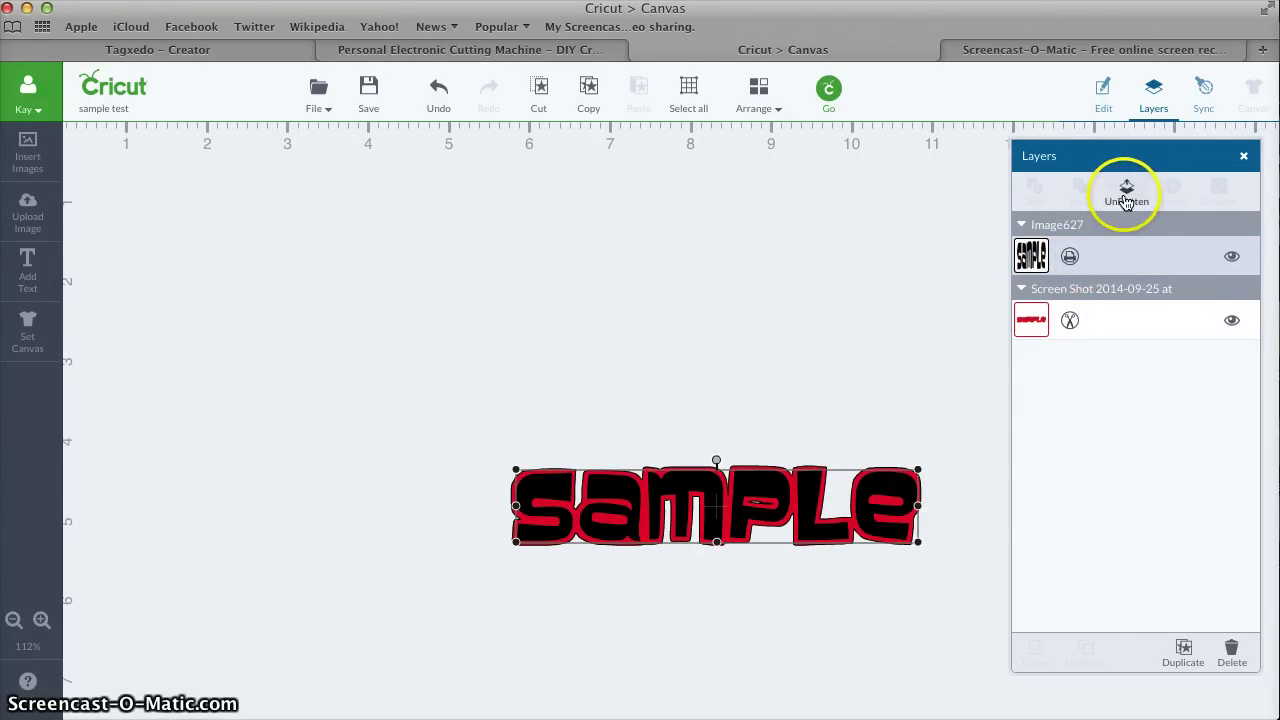
drag(1080, 257, 1036, 258)
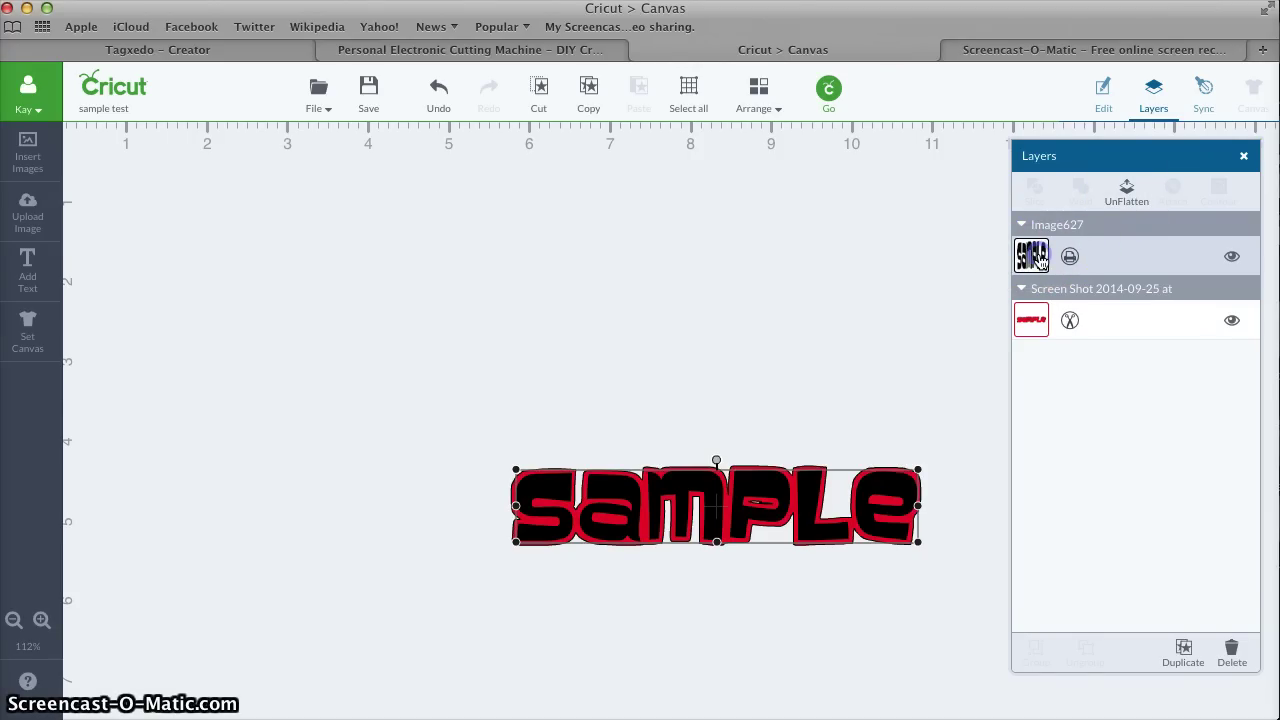
click(1040, 258)
click(1122, 195)
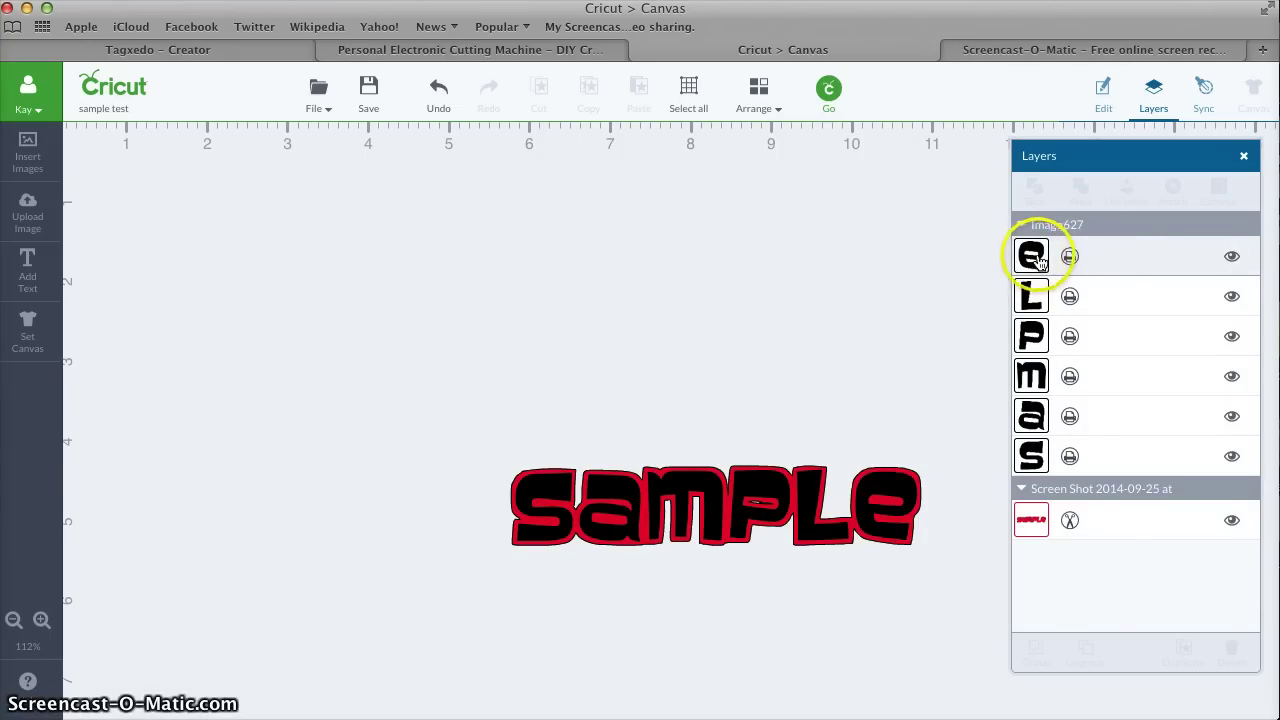
Select all six letter layers: e, L, P, m, a and S
click(1098, 262)
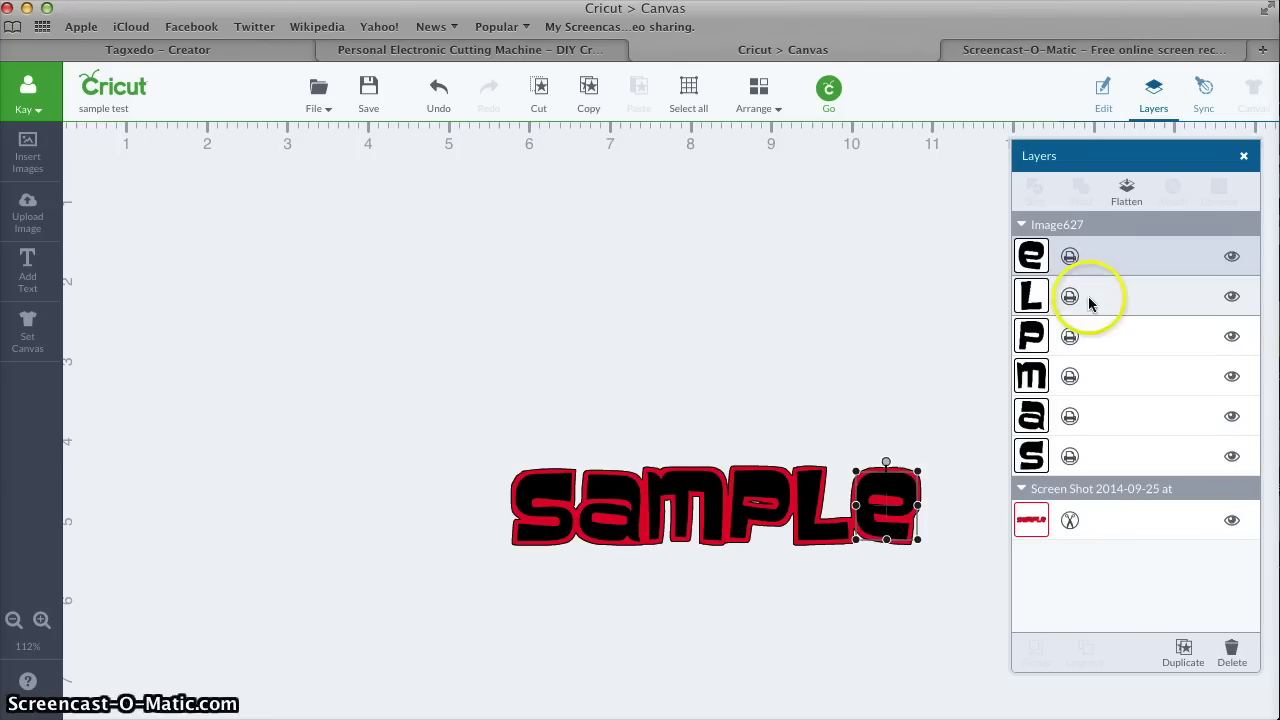
shift+click(1094, 294)
shift+click(1085, 336)
shift+click(1096, 374)
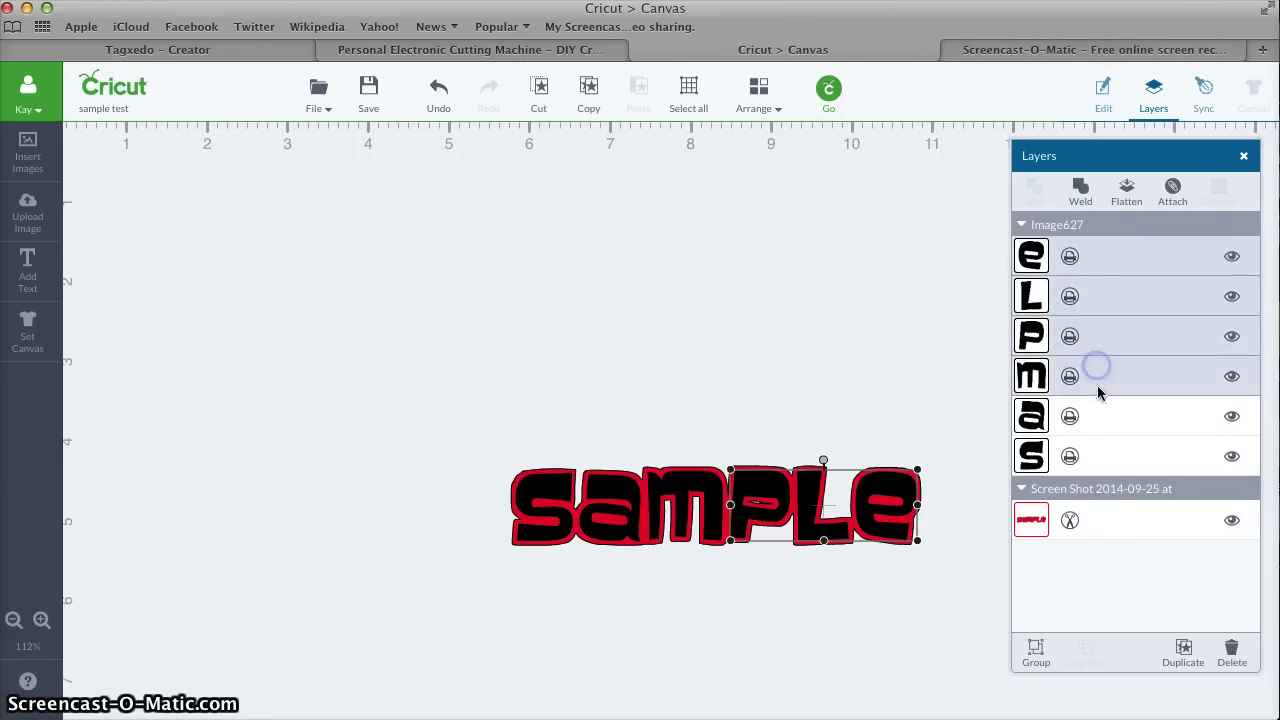
shift+click(1104, 414)
shift+click(1112, 452)
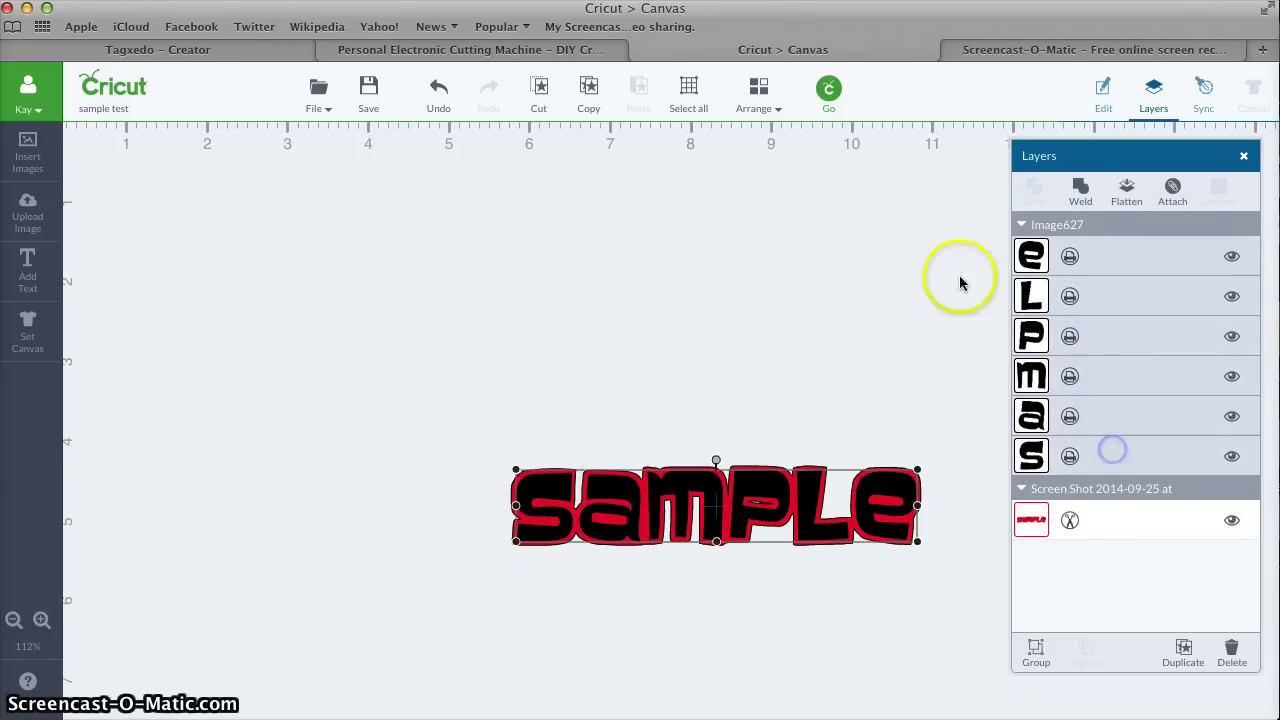
Change the line type of the e, L and P letters from Print to Cut
click(1062, 257)
click(830, 183)
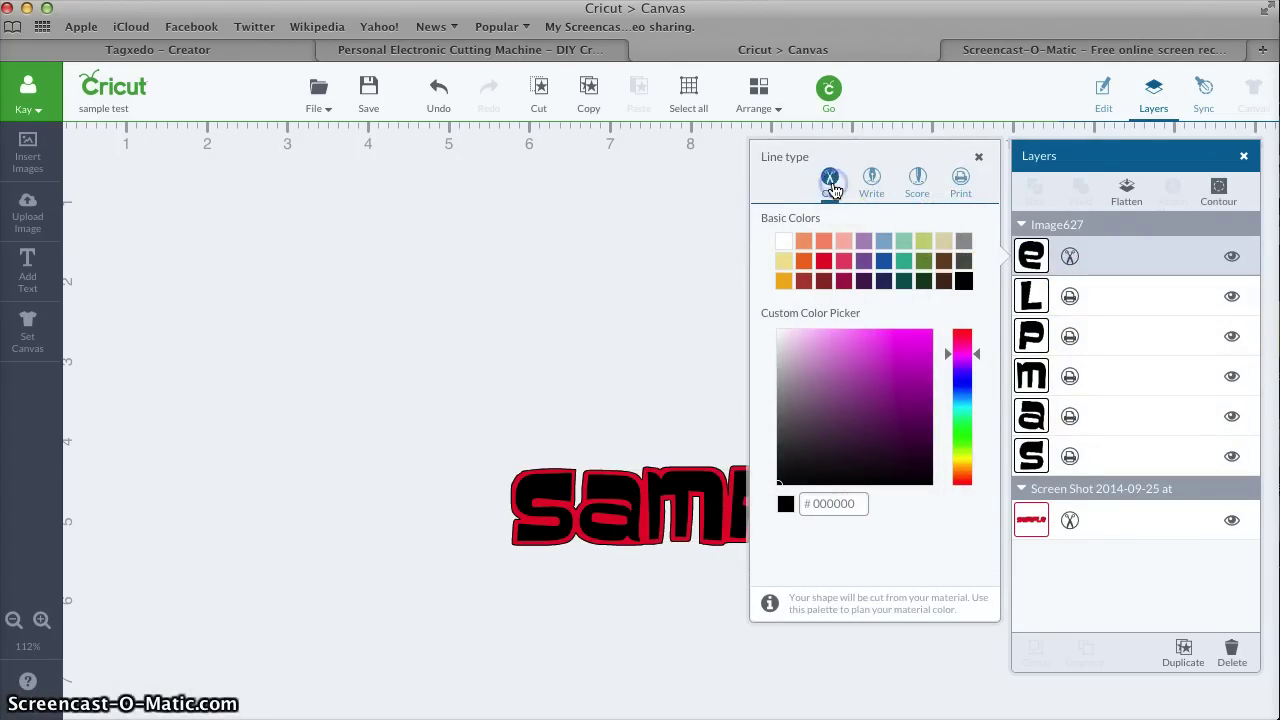
click(1030, 295)
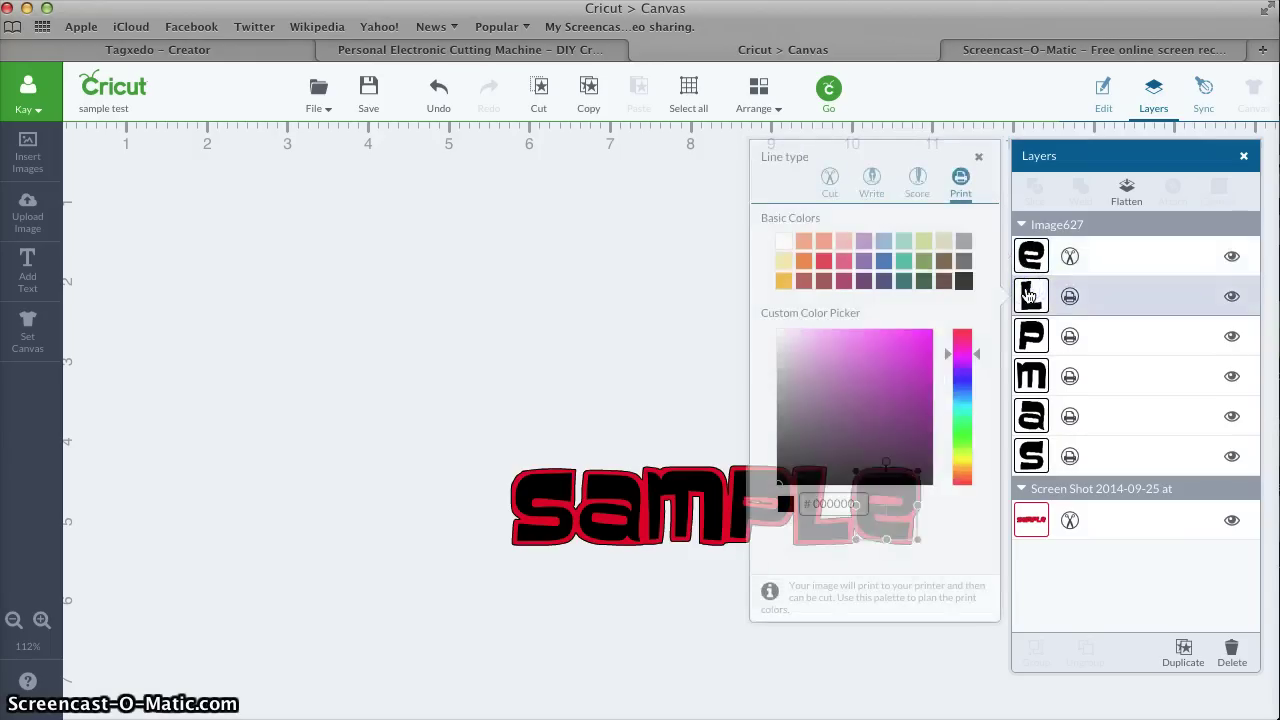
click(830, 183)
click(1033, 336)
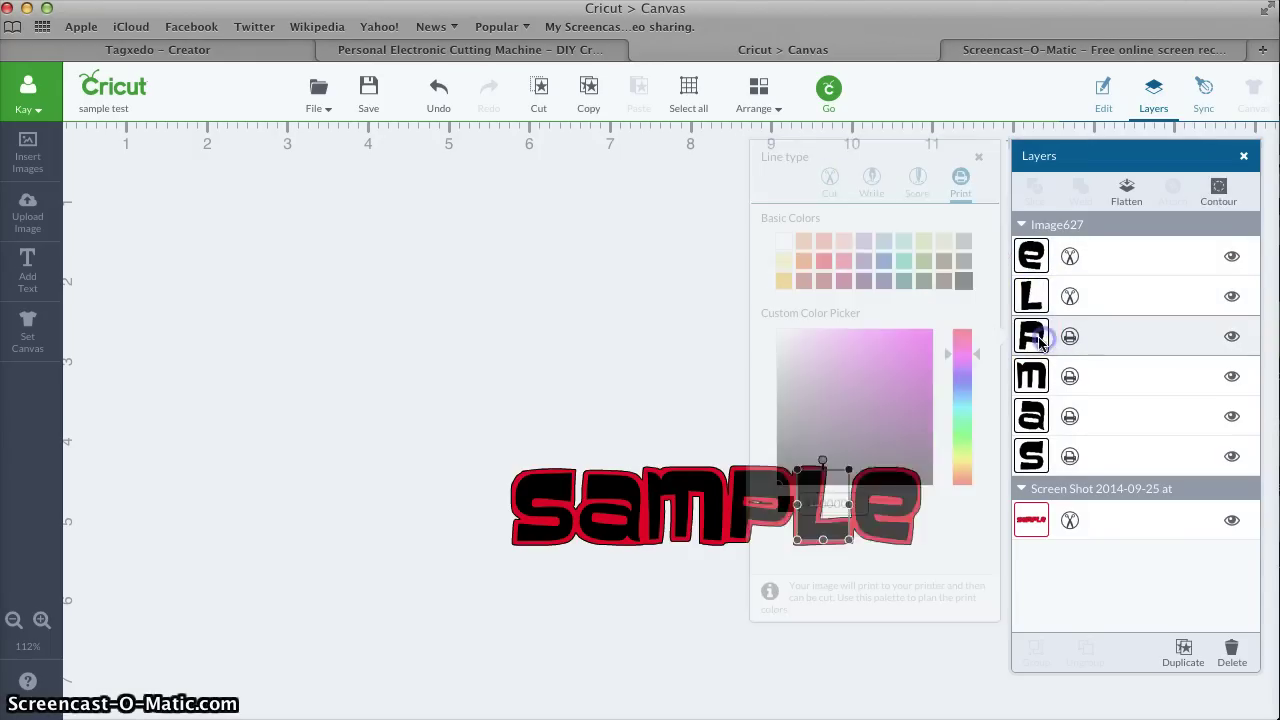
click(833, 190)
Change the line type of the m, a and S letters to Cut
click(1030, 376)
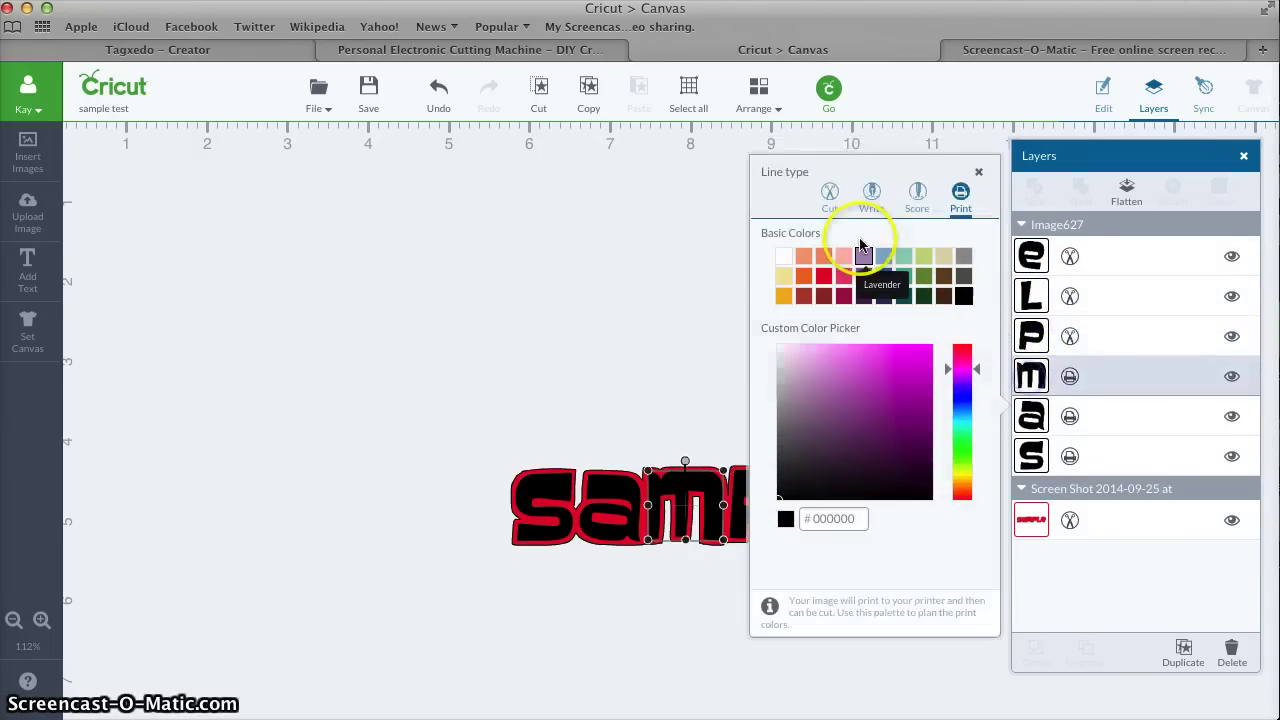
click(838, 207)
click(1030, 416)
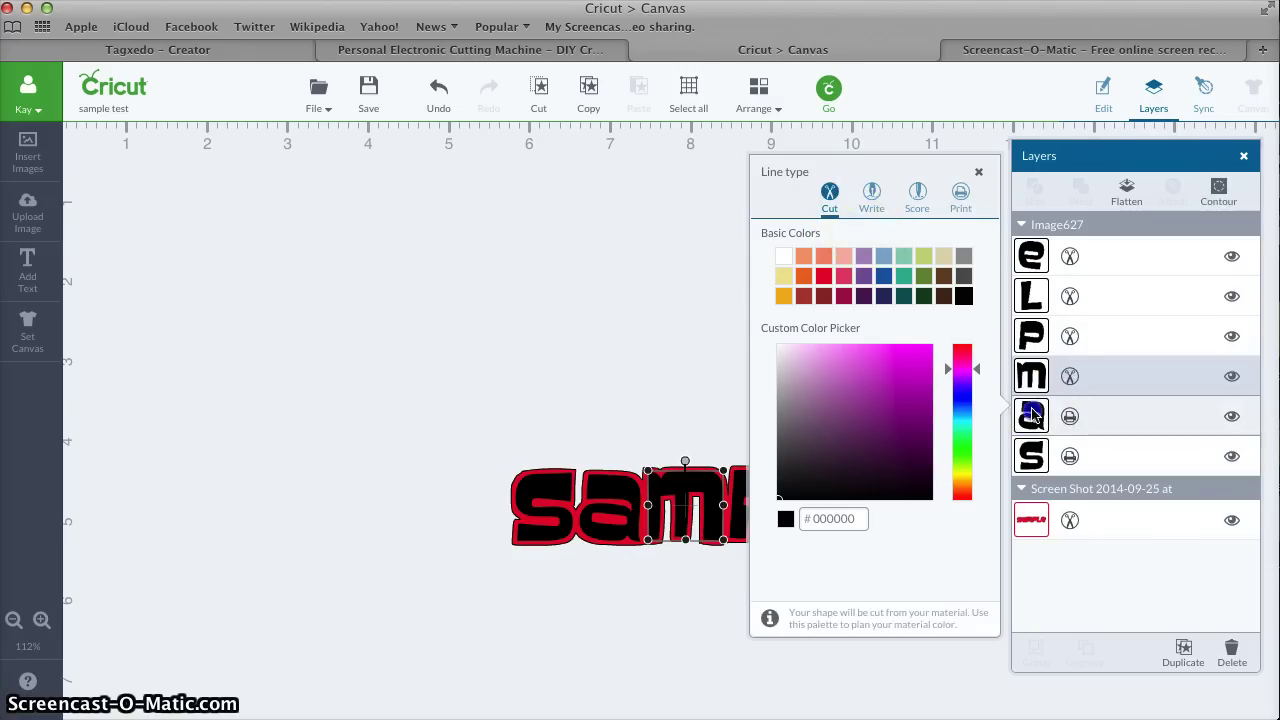
click(829, 233)
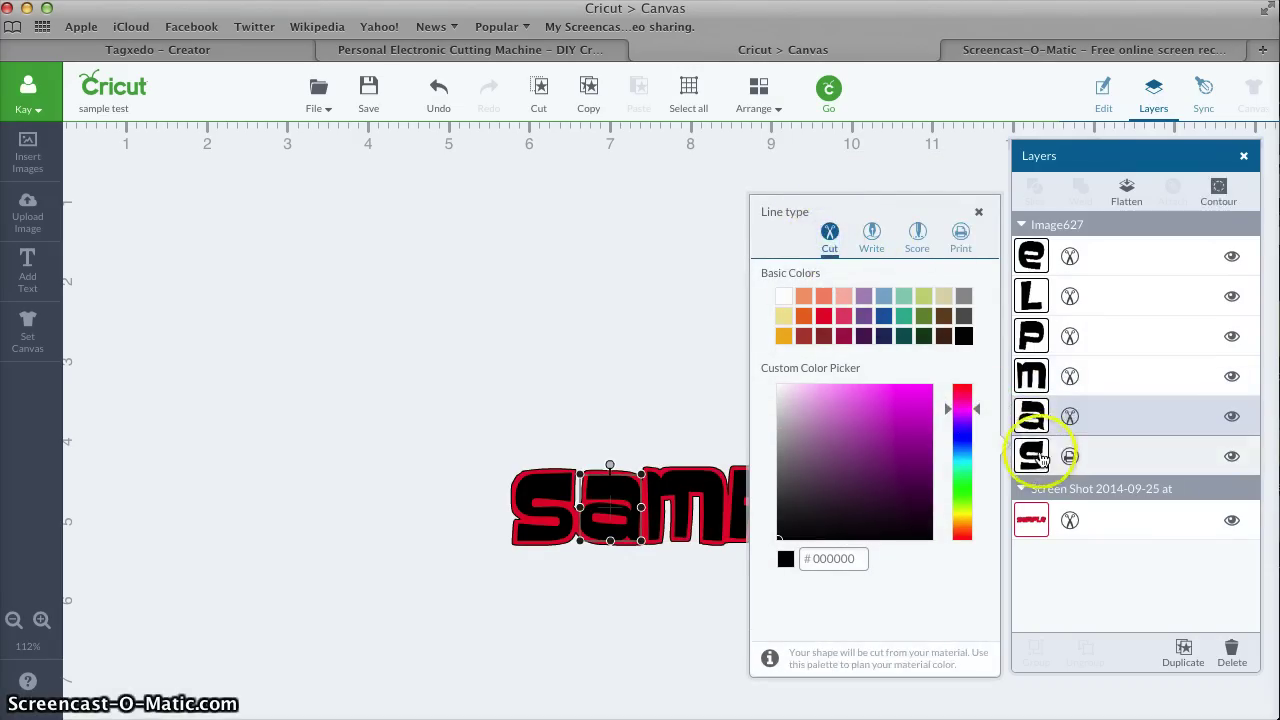
click(1030, 456)
click(830, 274)
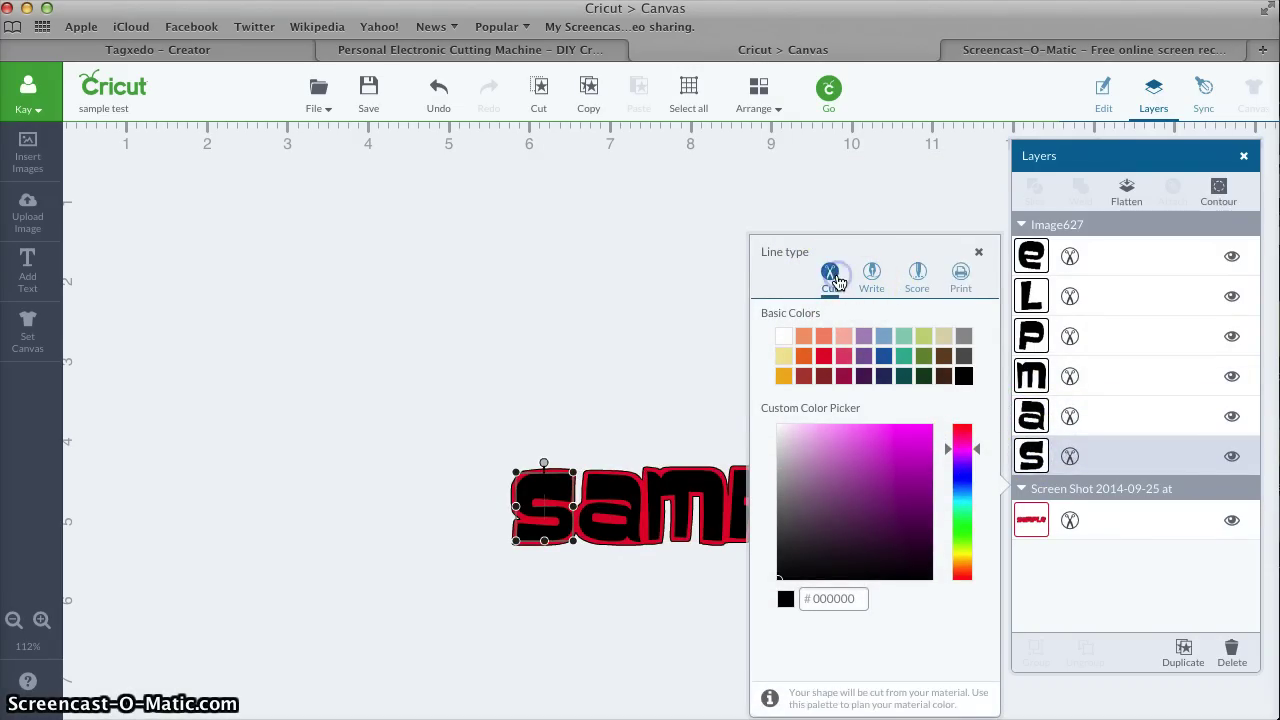
click(695, 300)
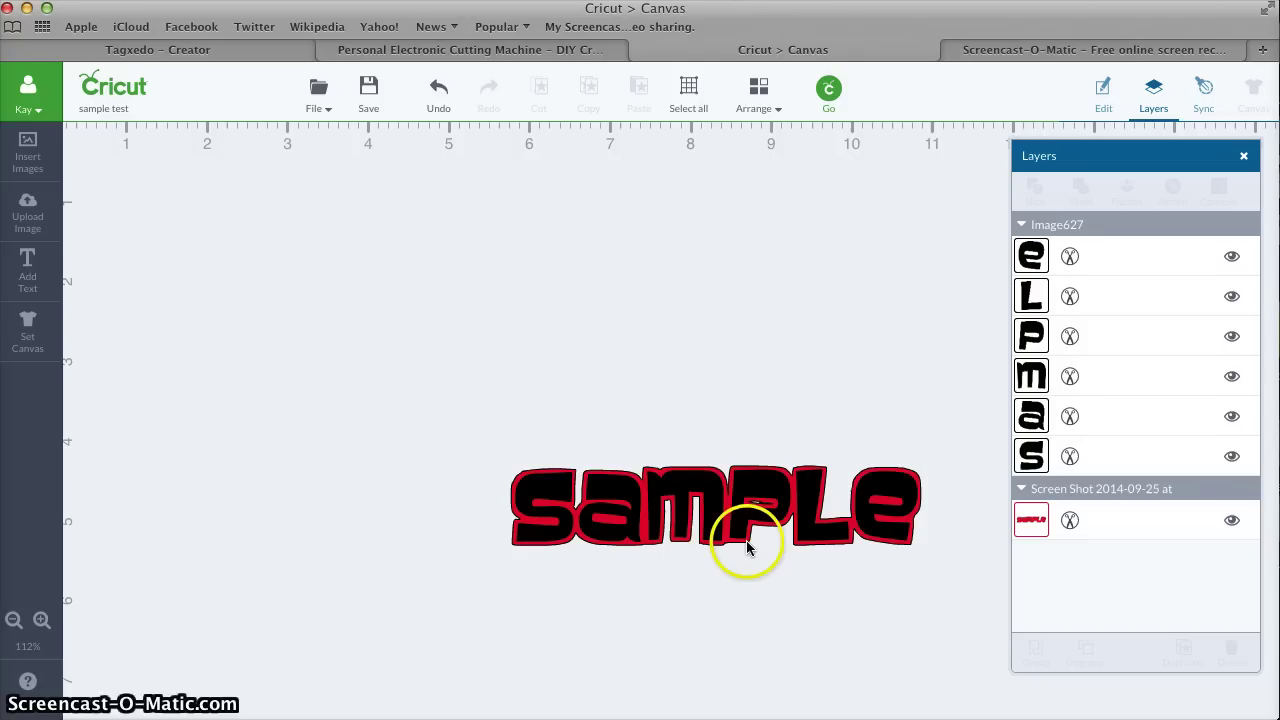
drag(745, 546, 743, 686)
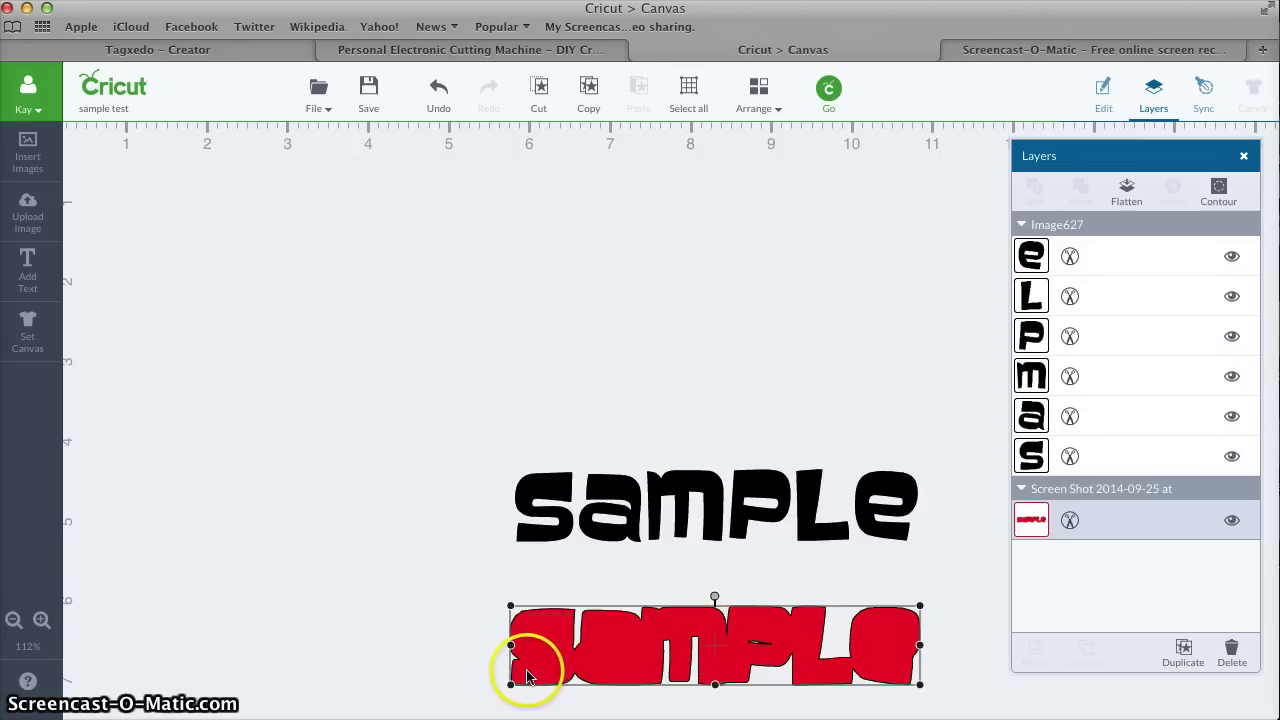
drag(531, 648, 530, 531)
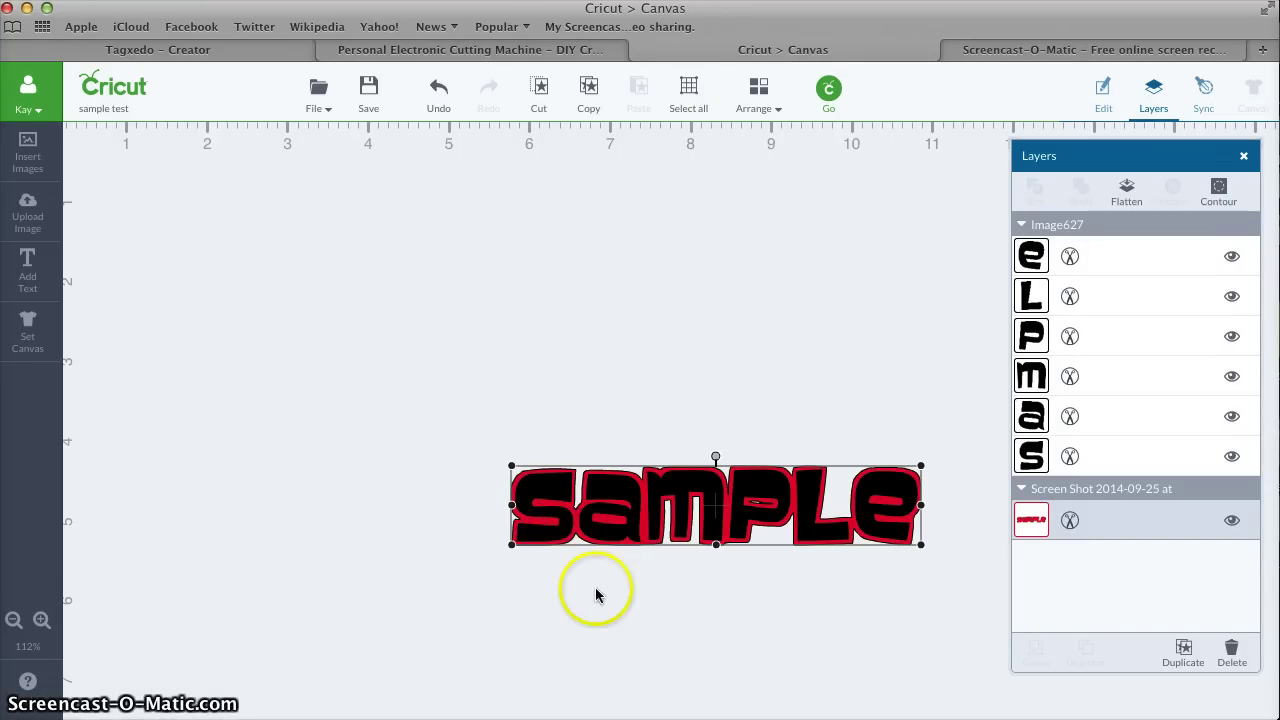